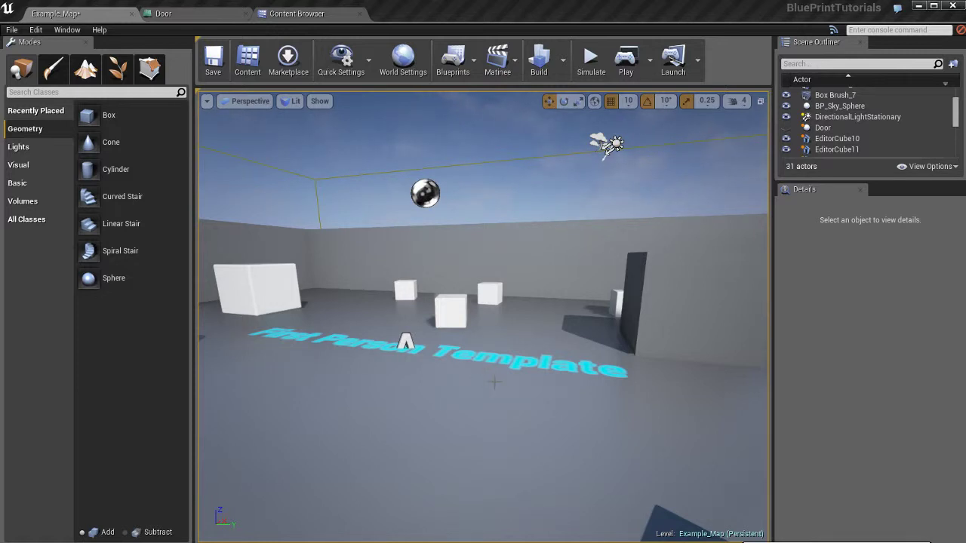
{"action": "scroll", "coordinate": [519, 408], "scroll_direction": "down", "scroll_amount": 2}
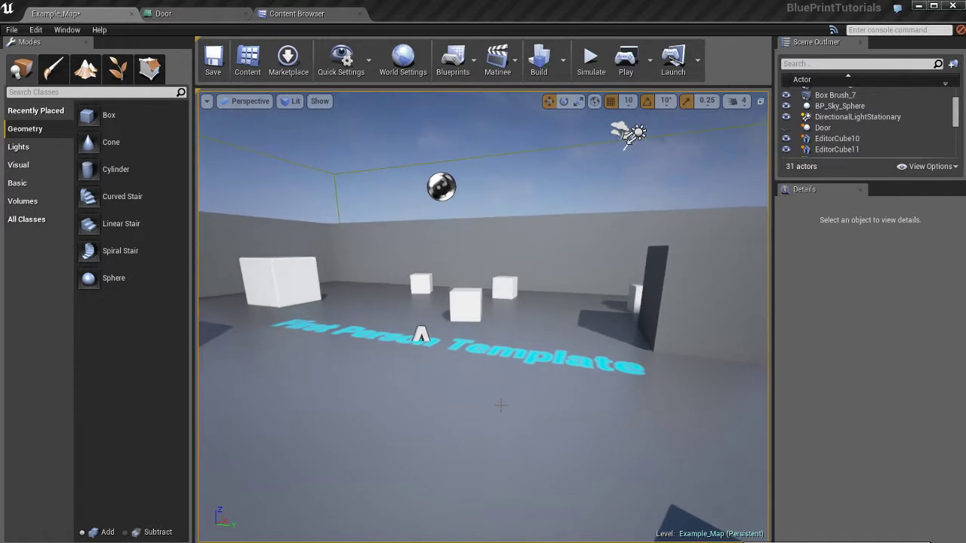
{"action": "scroll", "coordinate": [498, 354], "scroll_direction": "down", "scroll_amount": 4}
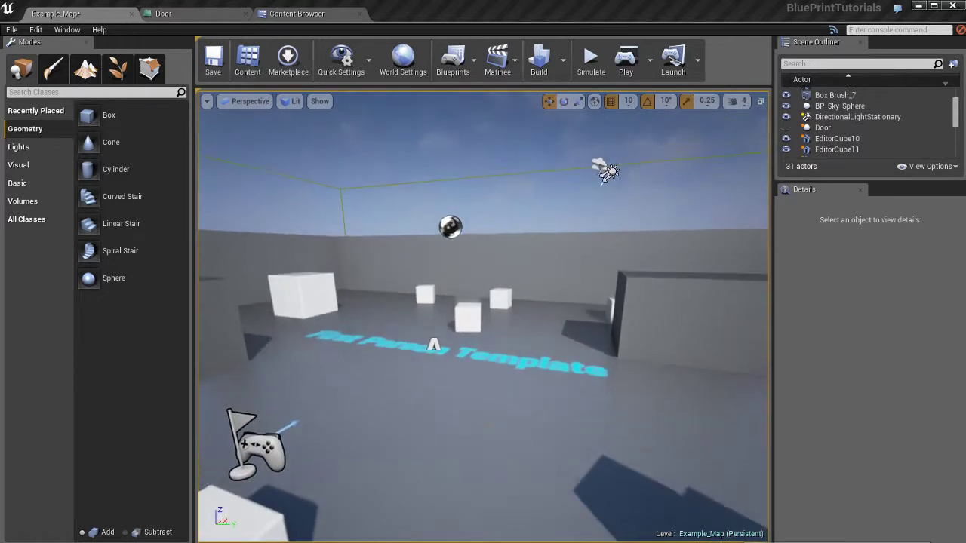
{"action": "right_click_drag", "start_coordinate": [498, 354], "coordinate": [490, 375]}
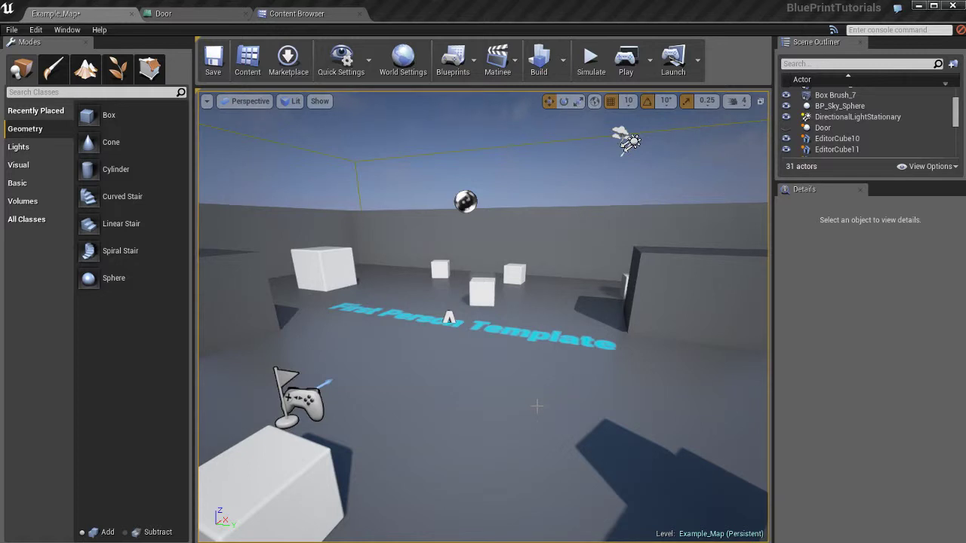
Step: Switch to the Unreal Engine wiki in the browser and highlight the Blueprint Automated Door Tutorial page title
{"action": "left_click", "coordinate": [100, 30]}
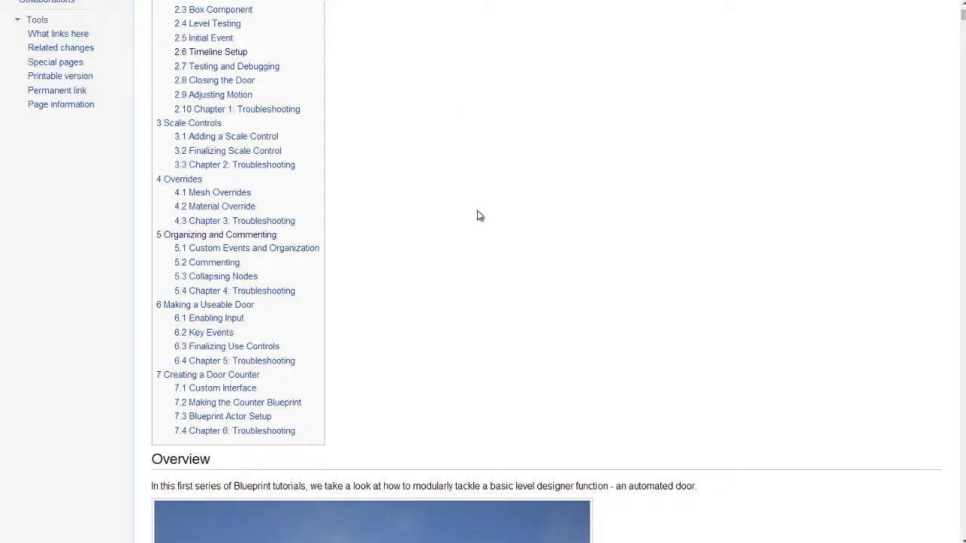
{"action": "scroll", "coordinate": [513, 230], "scroll_direction": "up", "scroll_amount": 3}
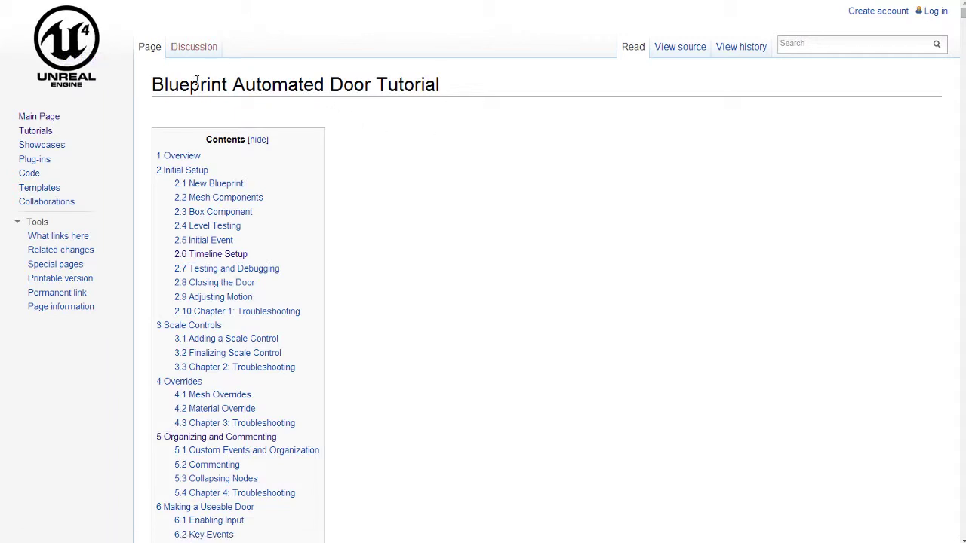
{"action": "double_click", "coordinate": [157, 86]}
{"action": "left_click_drag", "start_coordinate": [357, 86], "coordinate": [506, 88]}
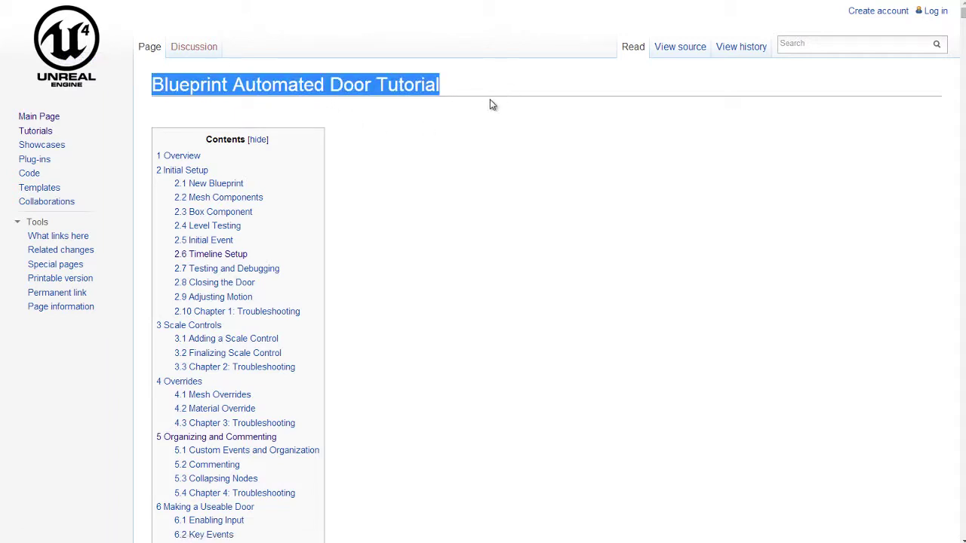
{"action": "left_click", "coordinate": [489, 99]}
Step: Go to the wiki's Main Page and look over its Get Involved, Featured Content and Epic Content sections
{"action": "left_click", "coordinate": [58, 75]}
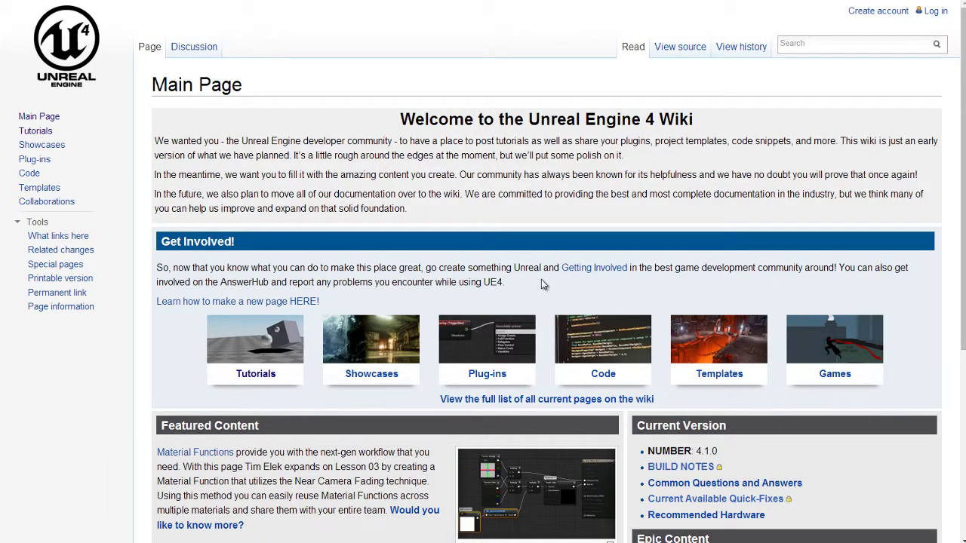
{"action": "scroll", "coordinate": [541, 279], "scroll_direction": "down", "scroll_amount": 4}
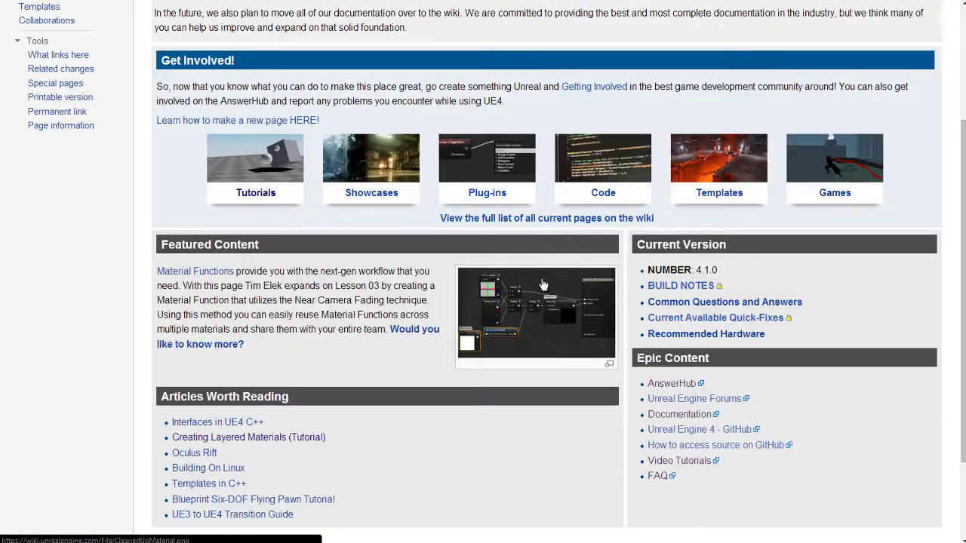
{"action": "scroll", "coordinate": [540, 279], "scroll_direction": "up", "scroll_amount": 4}
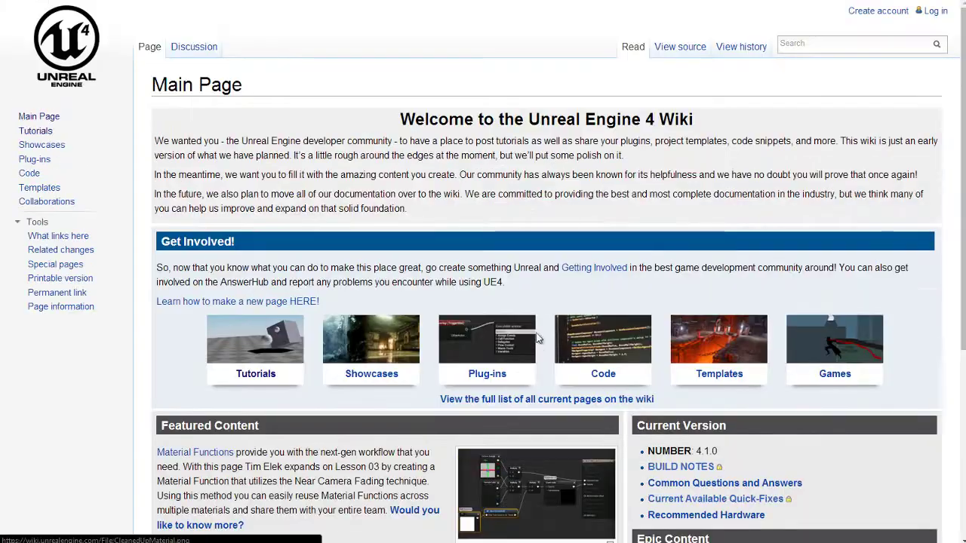
{"action": "scroll", "coordinate": [539, 246], "scroll_direction": "down", "scroll_amount": 1}
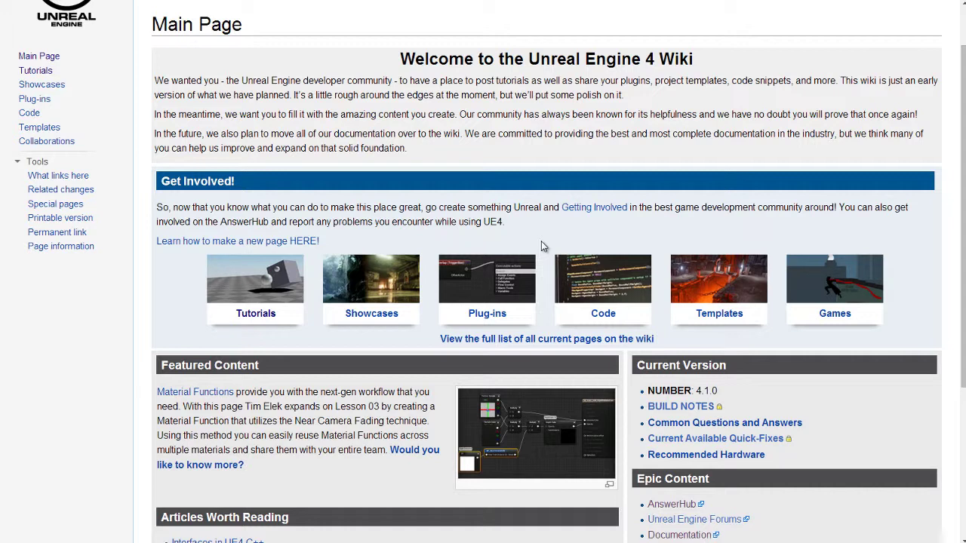
Step: Open the wiki's Tutorials category and choose the Blueprint Automated Door Tutorial from the alphabetical list
{"action": "left_click", "coordinate": [263, 280]}
{"action": "scroll", "coordinate": [477, 306], "scroll_direction": "down", "scroll_amount": 1}
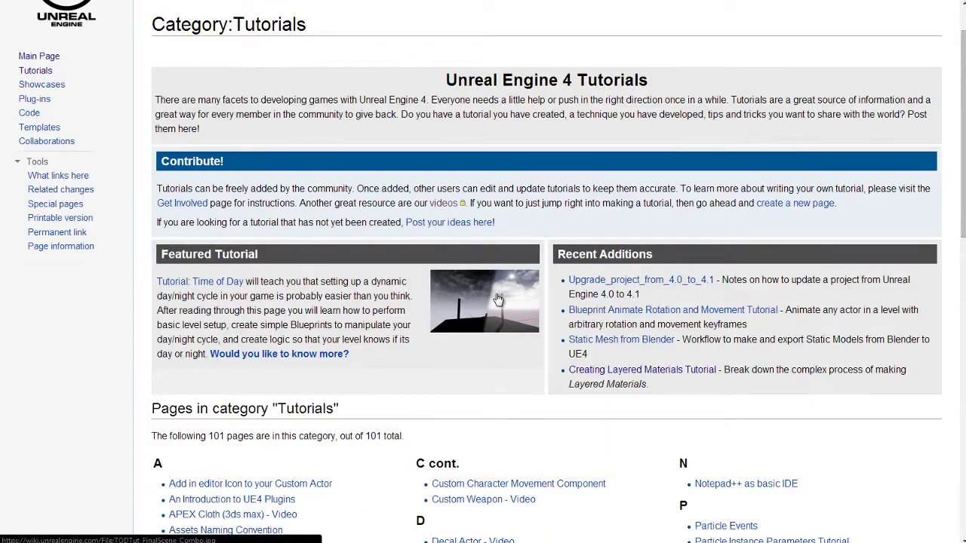
{"action": "scroll", "coordinate": [498, 300], "scroll_direction": "down", "scroll_amount": 2}
{"action": "scroll", "coordinate": [500, 298], "scroll_direction": "down", "scroll_amount": 5}
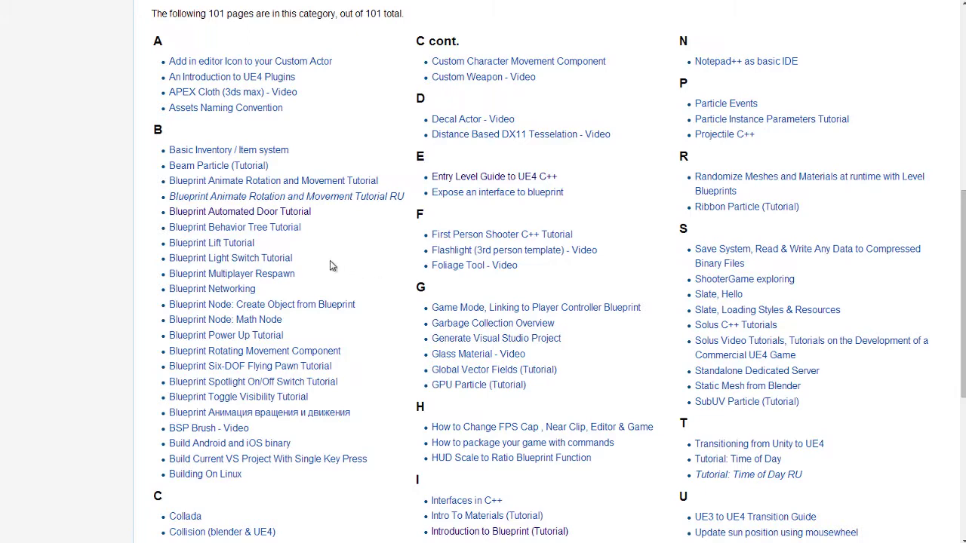
{"action": "left_click", "coordinate": [292, 214]}
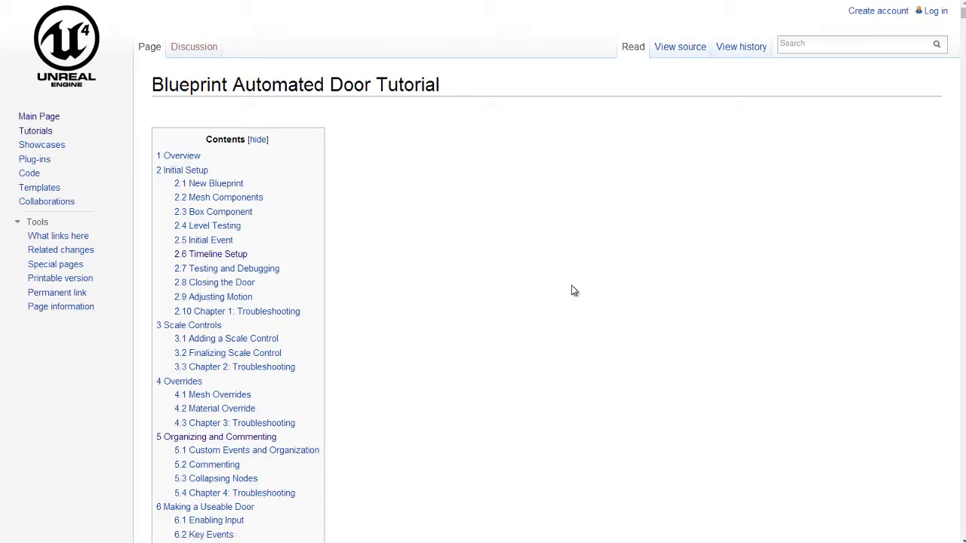
Step: Skim the door tutorial's contents list, overview, assets, target features and the start of the New Blueprint section
{"action": "scroll", "coordinate": [571, 289], "scroll_direction": "down", "scroll_amount": 2}
{"action": "scroll", "coordinate": [427, 233], "scroll_direction": "up", "scroll_amount": 2}
{"action": "scroll", "coordinate": [427, 233], "scroll_direction": "down", "scroll_amount": 2}
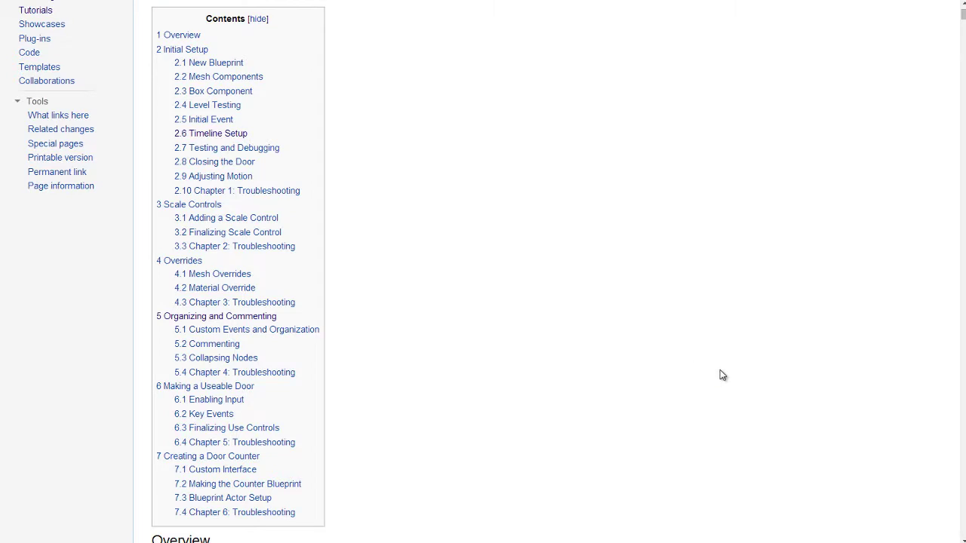
{"action": "scroll", "coordinate": [677, 351], "scroll_direction": "down", "scroll_amount": 3}
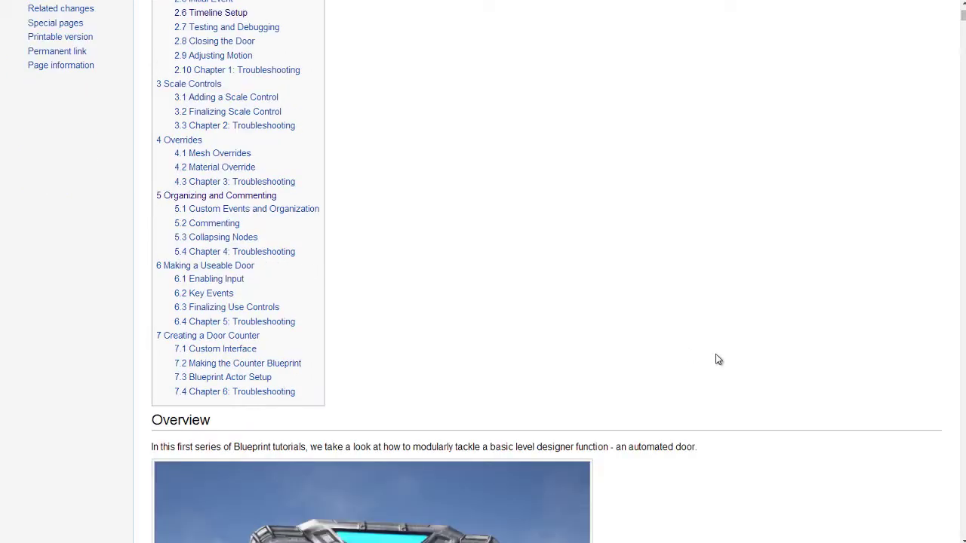
{"action": "scroll", "coordinate": [716, 359], "scroll_direction": "down", "scroll_amount": 7}
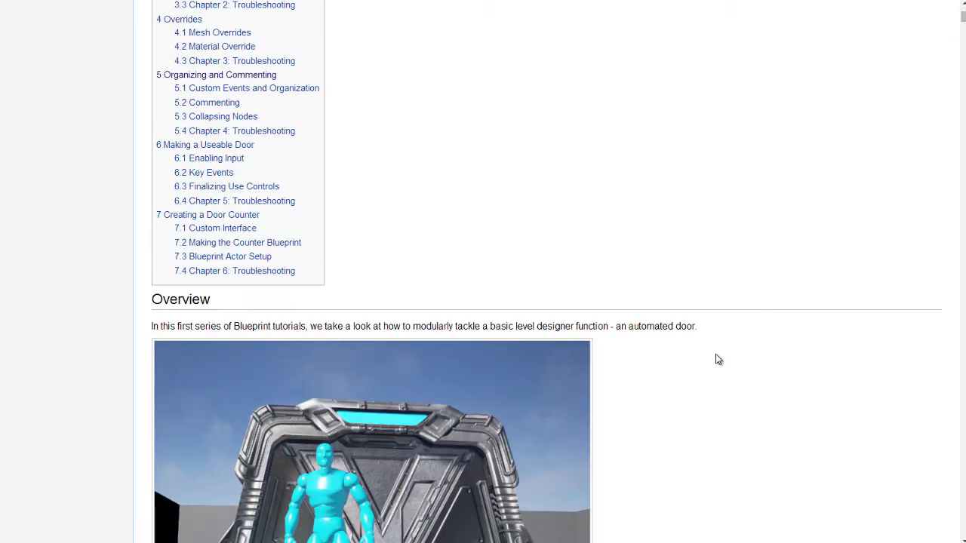
{"action": "scroll", "coordinate": [723, 371], "scroll_direction": "down", "scroll_amount": 12}
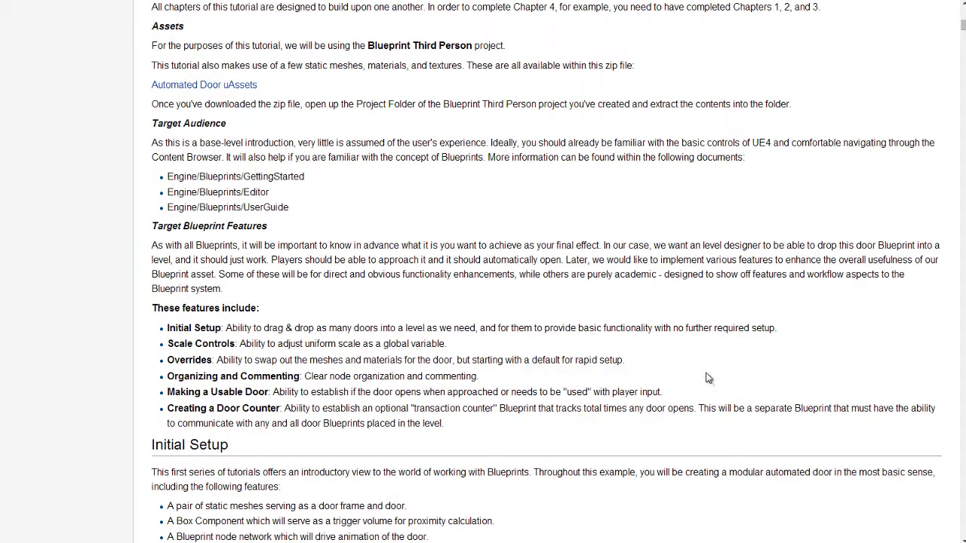
{"action": "scroll", "coordinate": [709, 378], "scroll_direction": "down", "scroll_amount": 9}
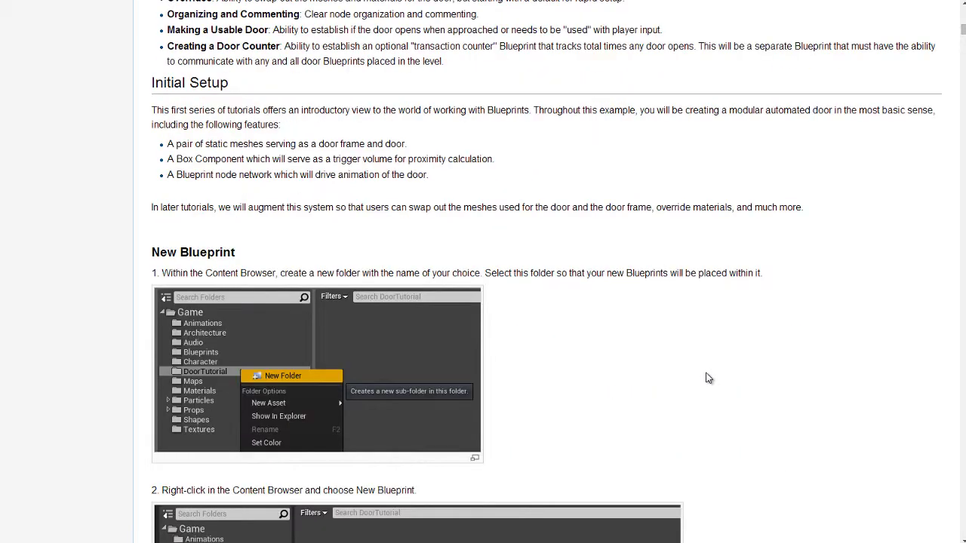
{"action": "scroll", "coordinate": [709, 378], "scroll_direction": "down", "scroll_amount": 9}
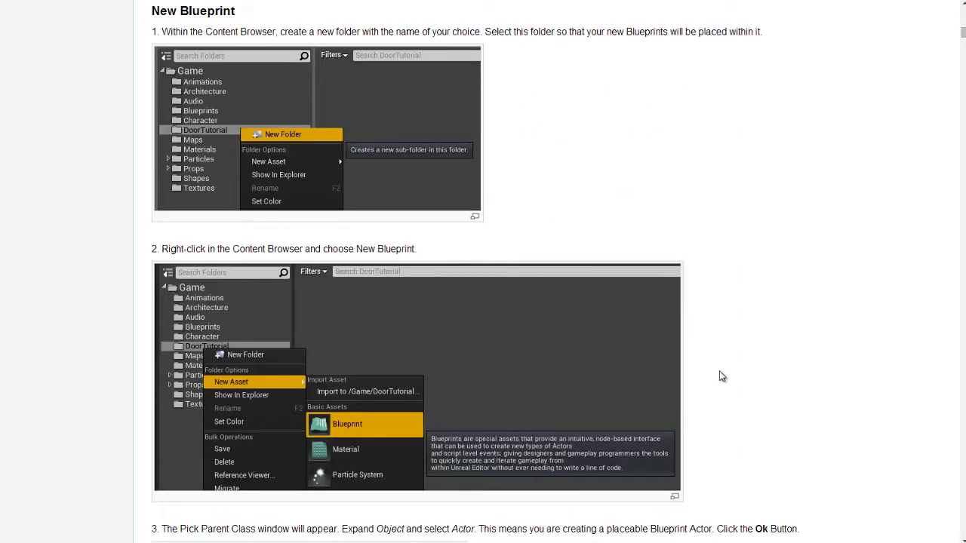
{"action": "scroll", "coordinate": [719, 371], "scroll_direction": "down", "scroll_amount": 3}
{"action": "scroll", "coordinate": [719, 371], "scroll_direction": "up", "scroll_amount": 13}
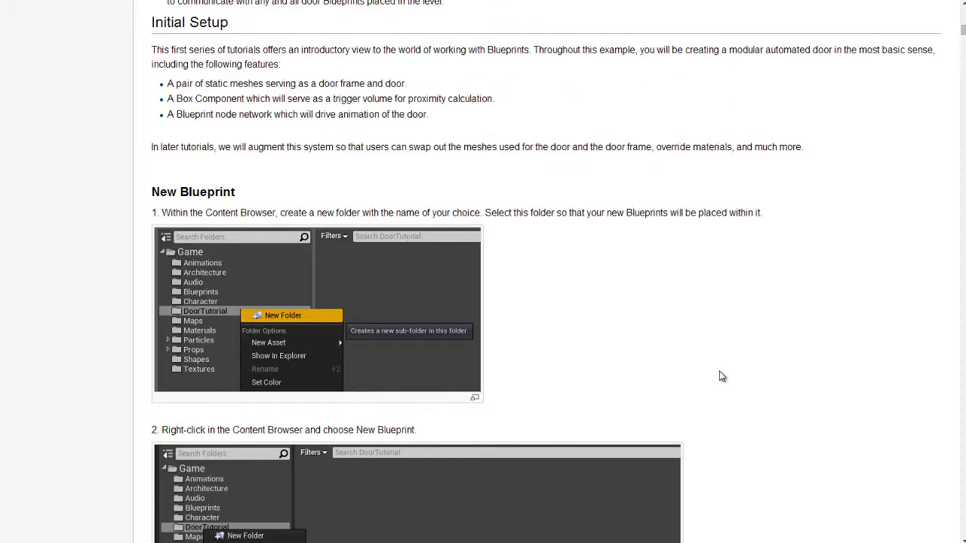
{"action": "scroll", "coordinate": [719, 371], "scroll_direction": "up", "scroll_amount": 4}
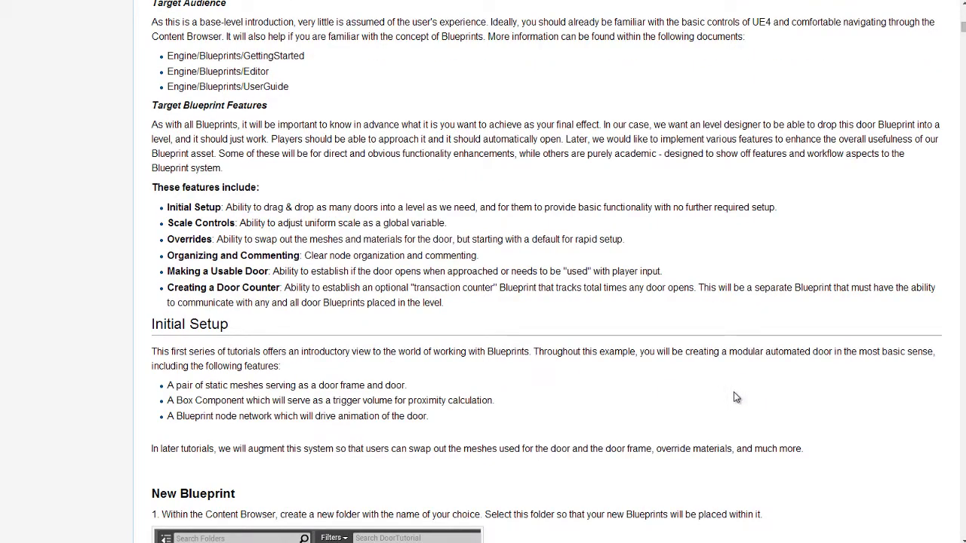
{"action": "scroll", "coordinate": [737, 400], "scroll_direction": "up", "scroll_amount": 4}
{"action": "scroll", "coordinate": [737, 409], "scroll_direction": "up", "scroll_amount": 10}
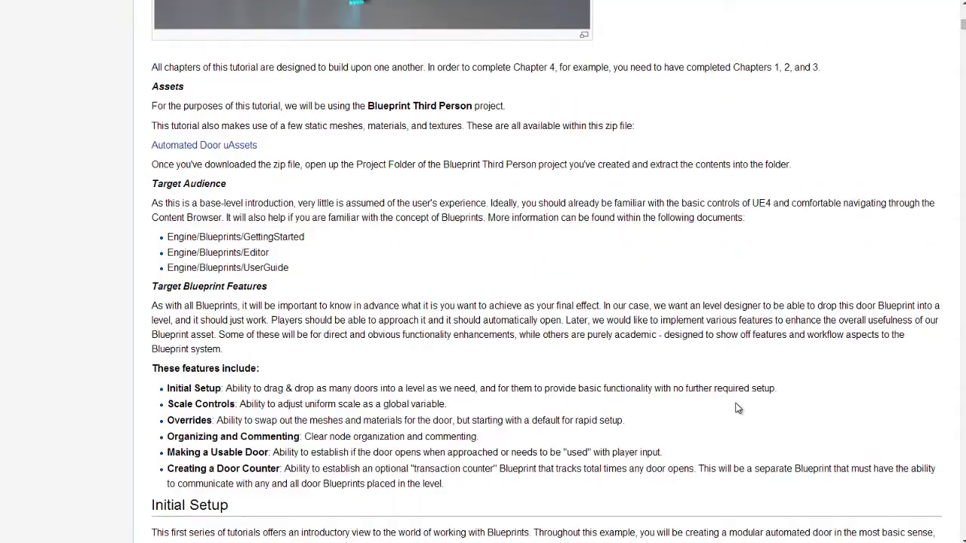
{"action": "scroll", "coordinate": [737, 408], "scroll_direction": "up", "scroll_amount": 11}
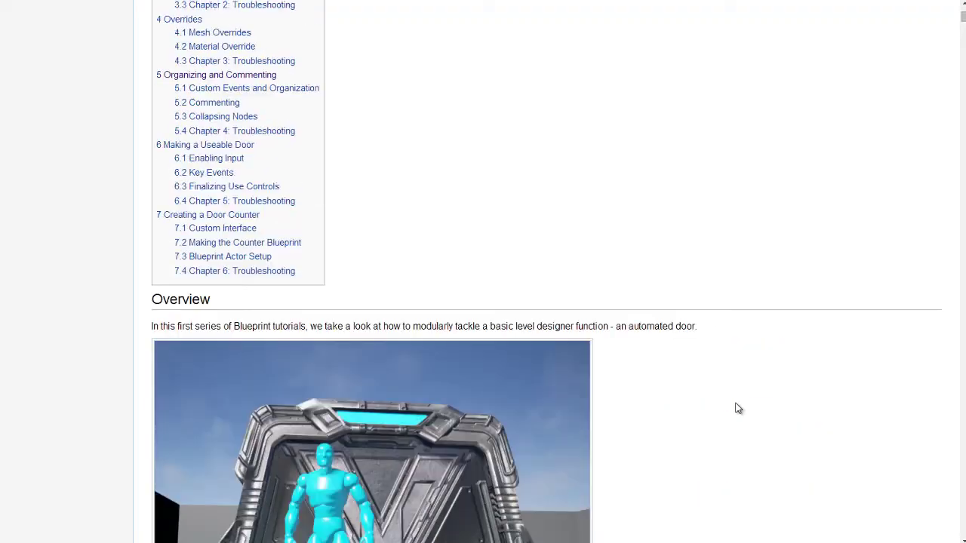
Step: Read the tutorial from the Overview through Initial Setup to the instructions for creating a folder and an Actor Blueprint
{"action": "scroll", "coordinate": [737, 408], "scroll_direction": "down", "scroll_amount": 10}
{"action": "scroll", "coordinate": [738, 408], "scroll_direction": "down", "scroll_amount": 3}
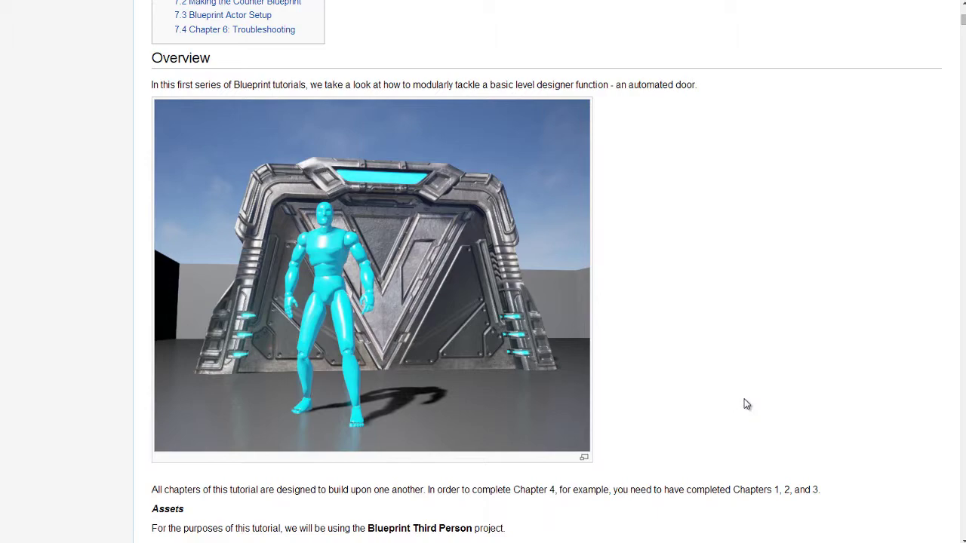
{"action": "scroll", "coordinate": [745, 400], "scroll_direction": "down", "scroll_amount": 5}
{"action": "scroll", "coordinate": [745, 400], "scroll_direction": "down", "scroll_amount": 9}
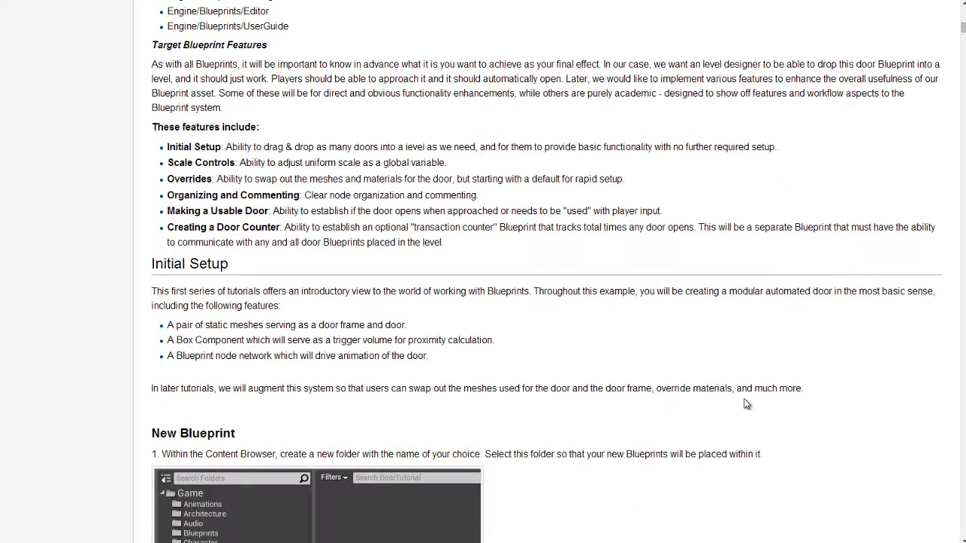
{"action": "scroll", "coordinate": [744, 404], "scroll_direction": "down", "scroll_amount": 3}
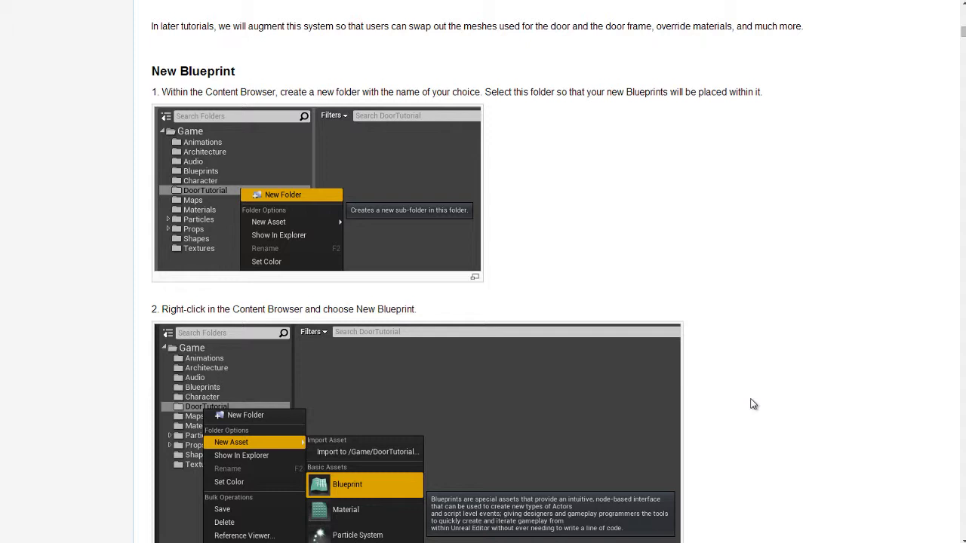
{"action": "scroll", "coordinate": [751, 403], "scroll_direction": "down", "scroll_amount": 3}
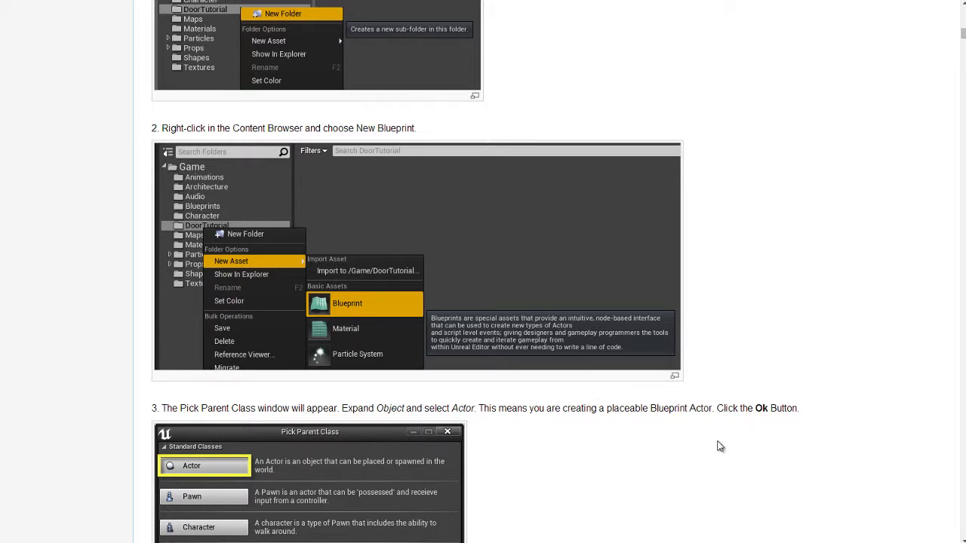
{"action": "scroll", "coordinate": [717, 444], "scroll_direction": "down", "scroll_amount": 1}
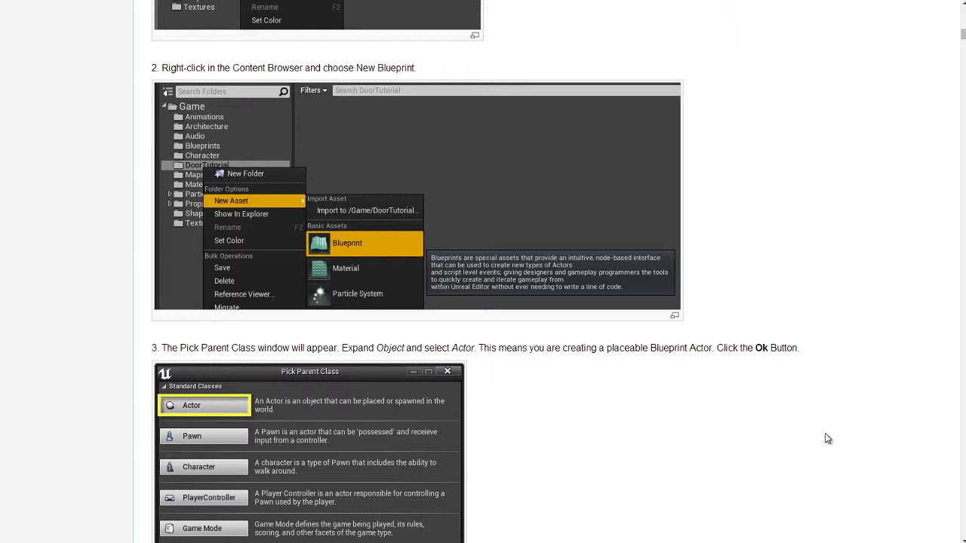
Step: Examine the tutorial's illustrated instructions from New Blueprint through Box Component to the Initial Event section
{"action": "scroll", "coordinate": [826, 437], "scroll_direction": "up", "scroll_amount": 10}
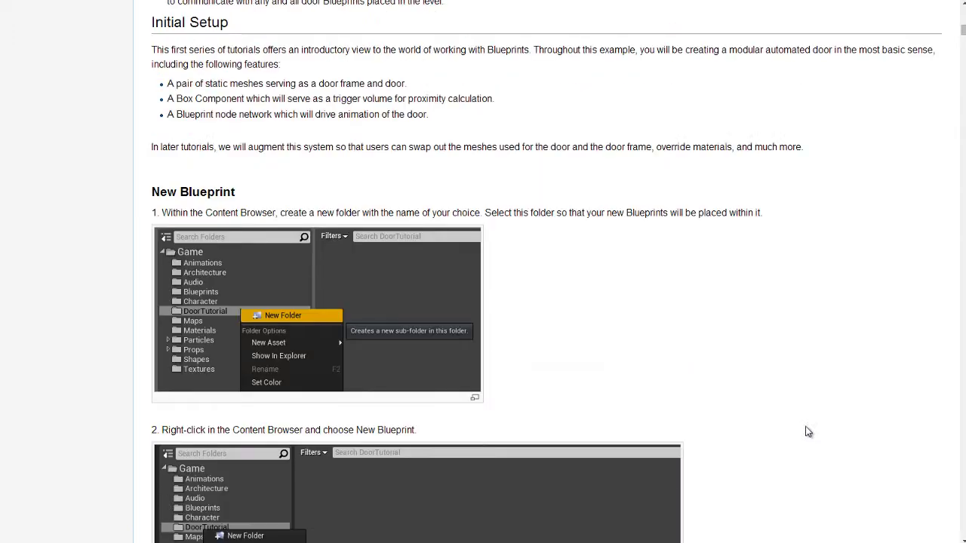
{"action": "scroll", "coordinate": [788, 429], "scroll_direction": "down", "scroll_amount": 4}
{"action": "scroll", "coordinate": [786, 429], "scroll_direction": "down", "scroll_amount": 2}
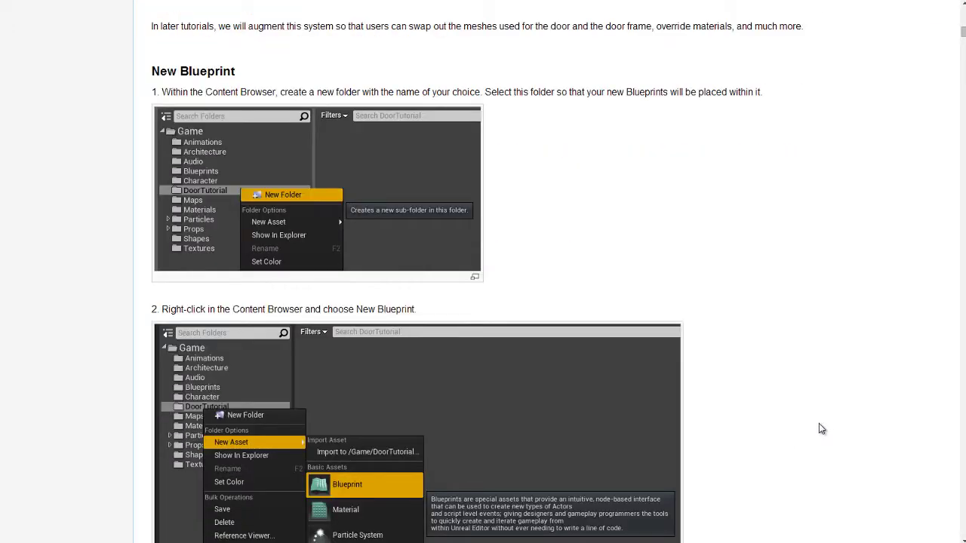
{"action": "scroll", "coordinate": [826, 430], "scroll_direction": "down", "scroll_amount": 3}
{"action": "scroll", "coordinate": [827, 430], "scroll_direction": "down", "scroll_amount": 4}
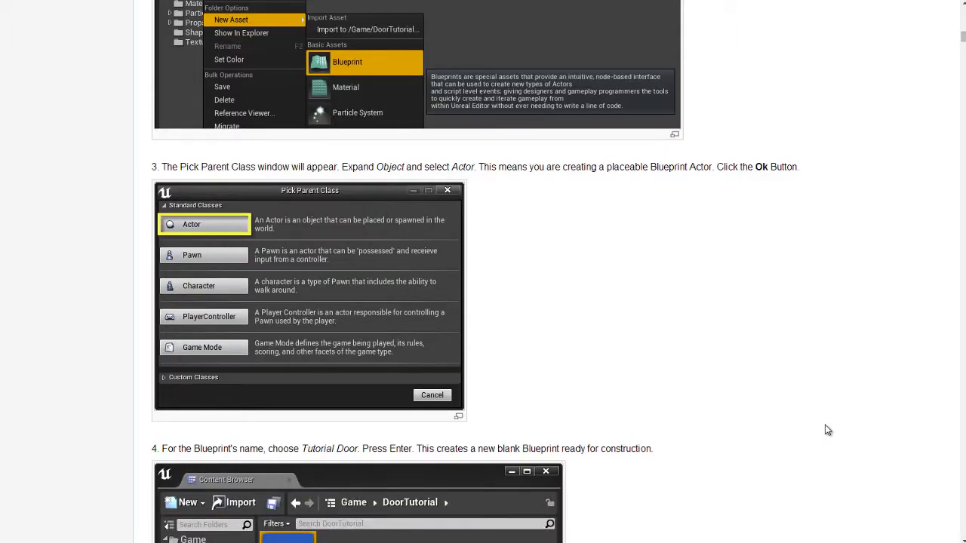
{"action": "scroll", "coordinate": [819, 412], "scroll_direction": "down", "scroll_amount": 10}
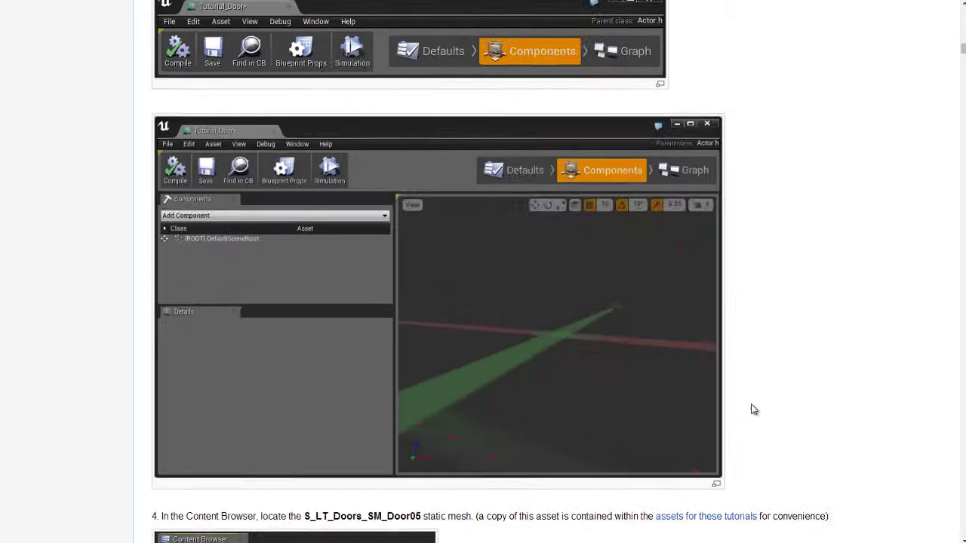
{"action": "scroll", "coordinate": [753, 409], "scroll_direction": "down", "scroll_amount": 20}
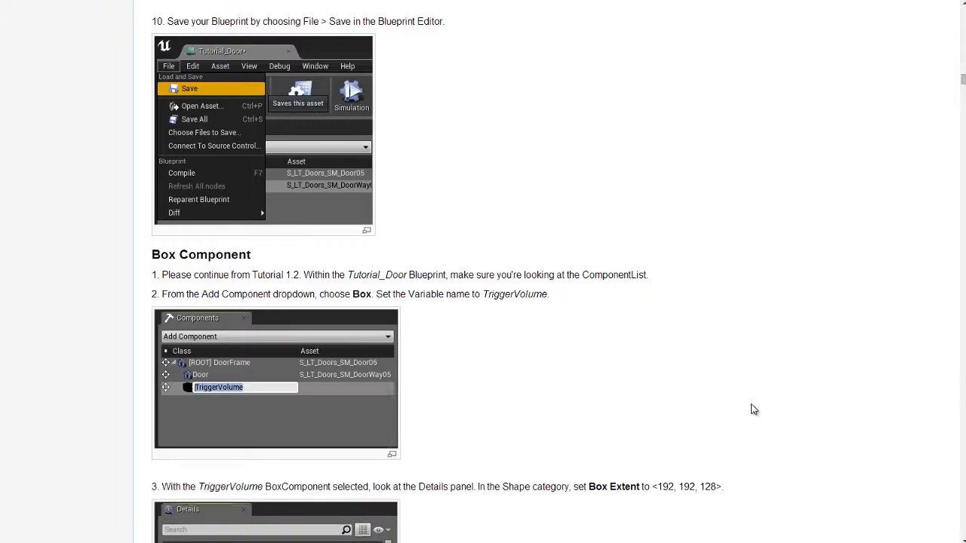
{"action": "scroll", "coordinate": [753, 409], "scroll_direction": "down", "scroll_amount": 20}
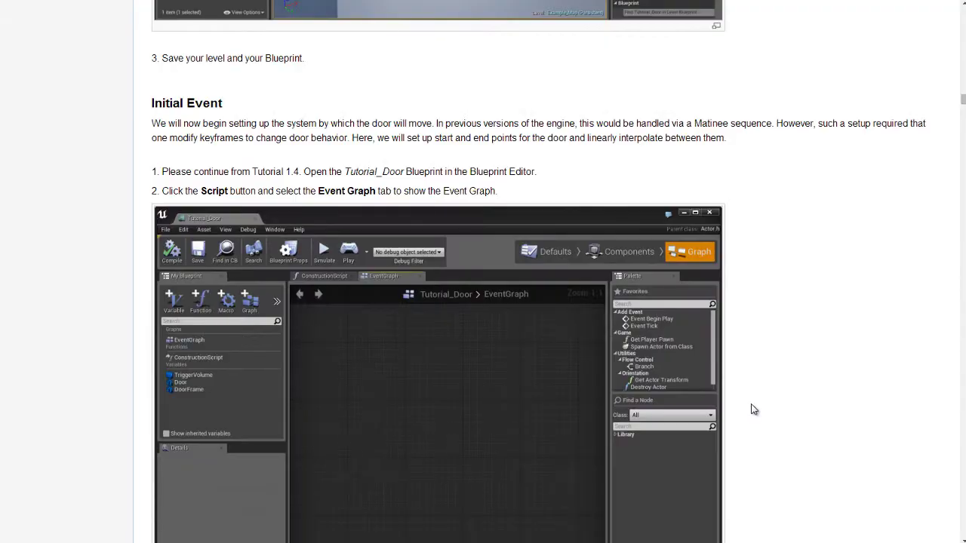
{"action": "scroll", "coordinate": [753, 409], "scroll_direction": "up", "scroll_amount": 20}
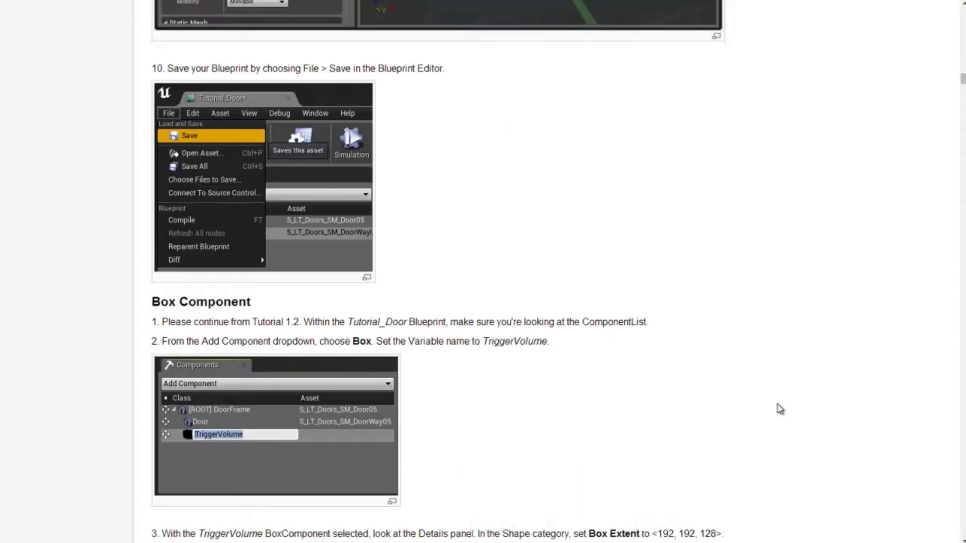
Step: Review the tutorial backwards from the Box Component section through the component setup and New Blueprint steps to the Overview
{"action": "scroll", "coordinate": [795, 408], "scroll_direction": "up", "scroll_amount": 10}
{"action": "scroll", "coordinate": [799, 409], "scroll_direction": "down", "scroll_amount": 5}
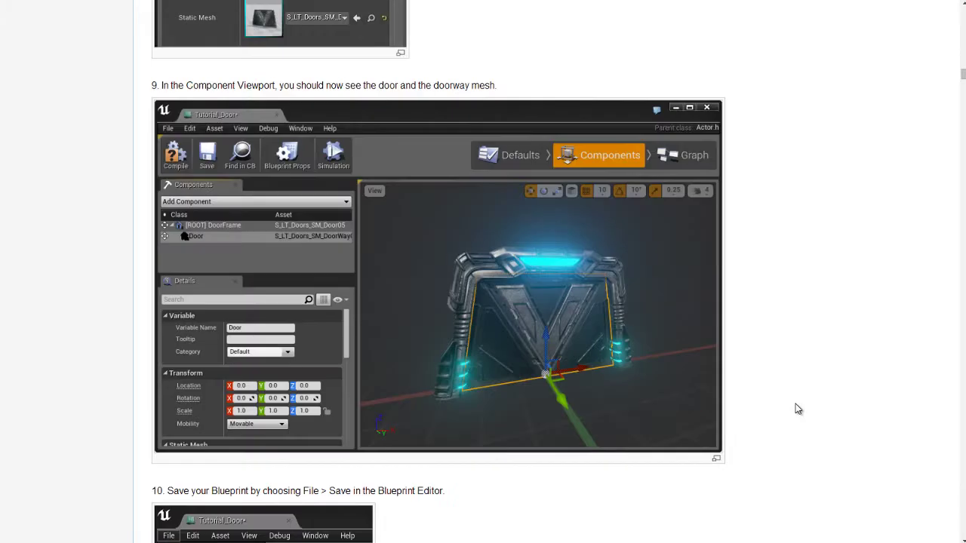
{"action": "scroll", "coordinate": [797, 408], "scroll_direction": "up", "scroll_amount": 10}
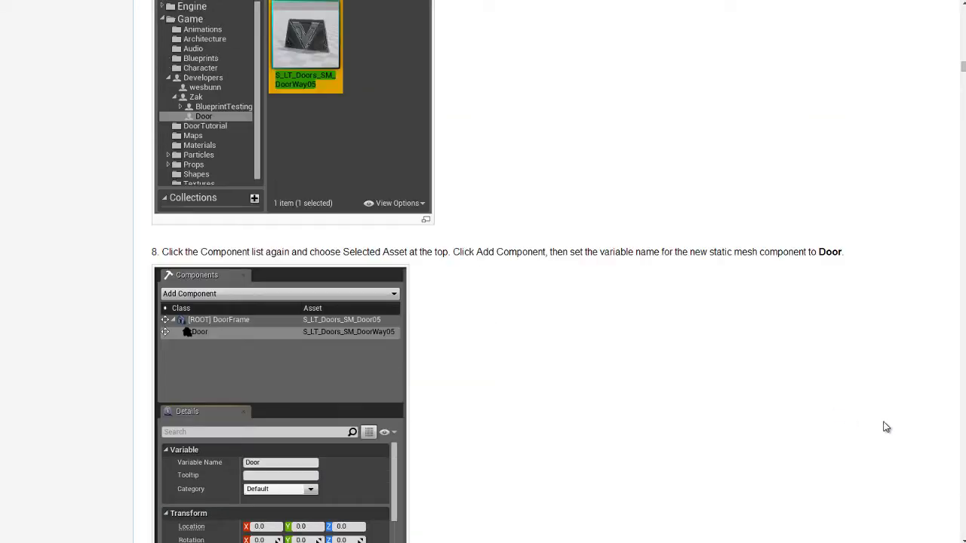
{"action": "scroll", "coordinate": [886, 427], "scroll_direction": "up", "scroll_amount": 10}
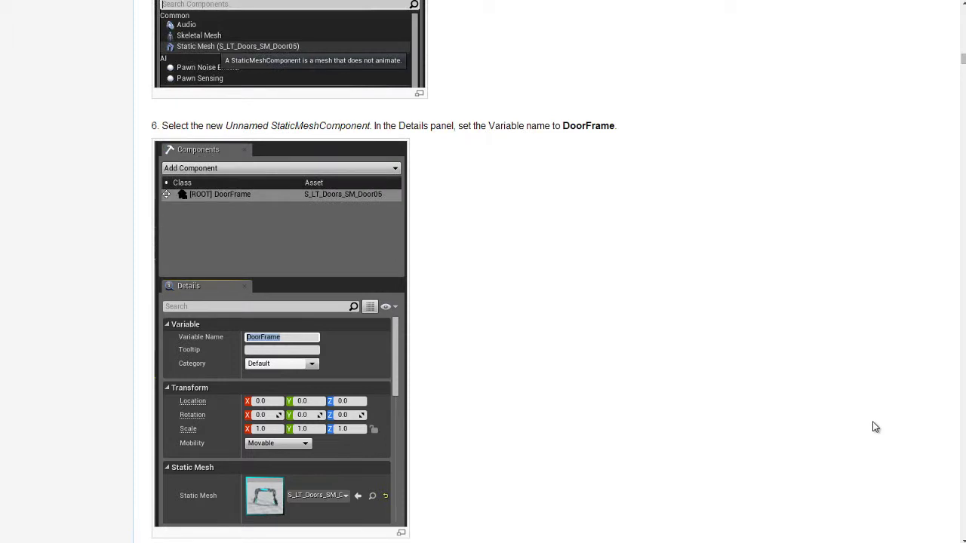
{"action": "scroll", "coordinate": [826, 424], "scroll_direction": "up", "scroll_amount": 2}
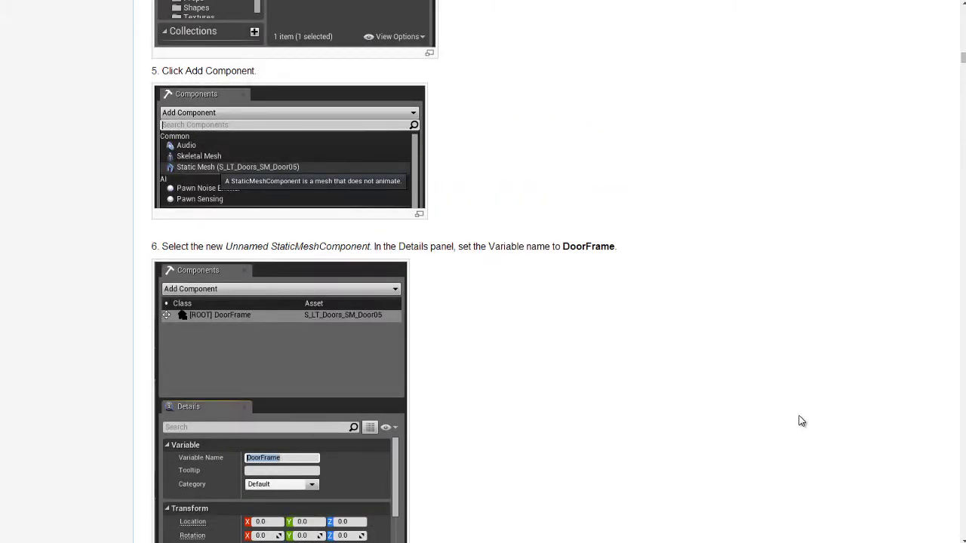
{"action": "scroll", "coordinate": [801, 421], "scroll_direction": "up", "scroll_amount": 15}
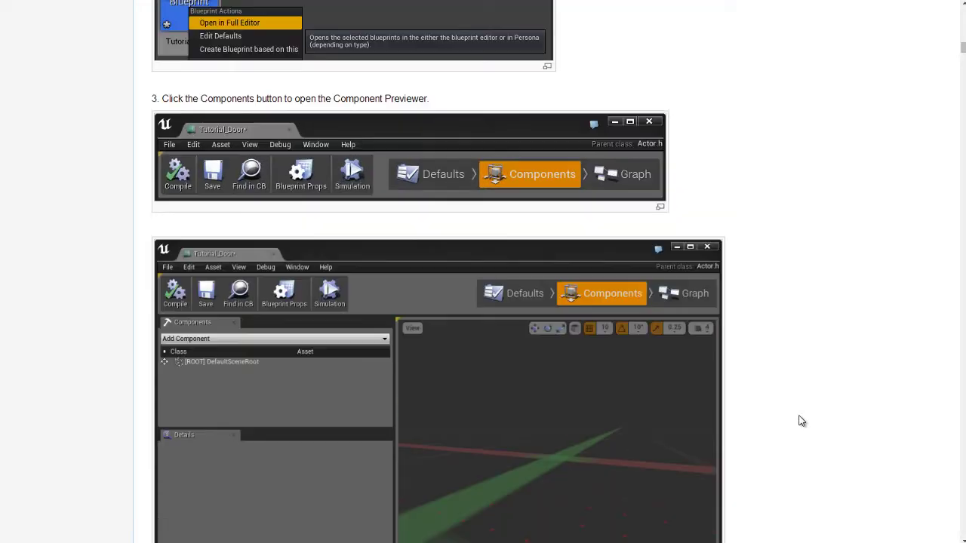
{"action": "scroll", "coordinate": [801, 421], "scroll_direction": "up", "scroll_amount": 15}
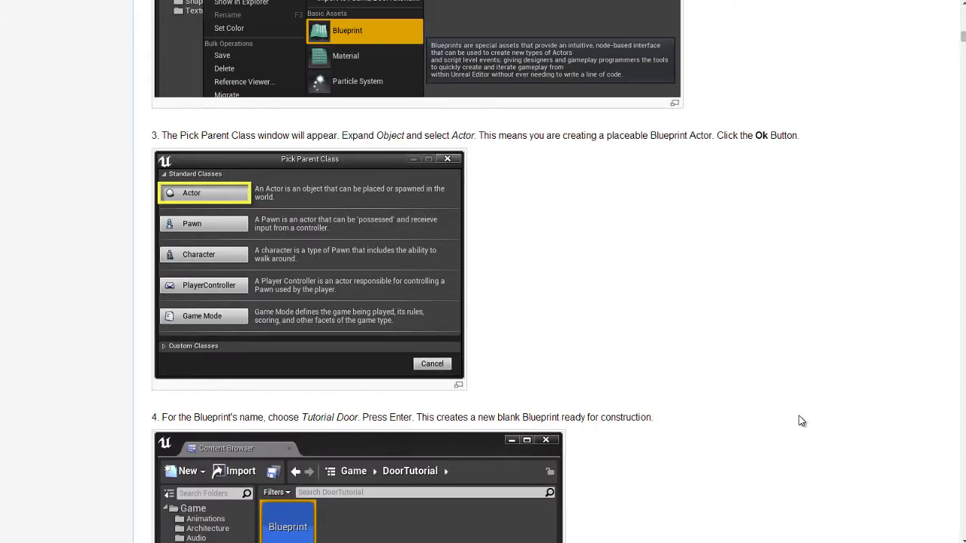
{"action": "scroll", "coordinate": [801, 421], "scroll_direction": "up", "scroll_amount": 2}
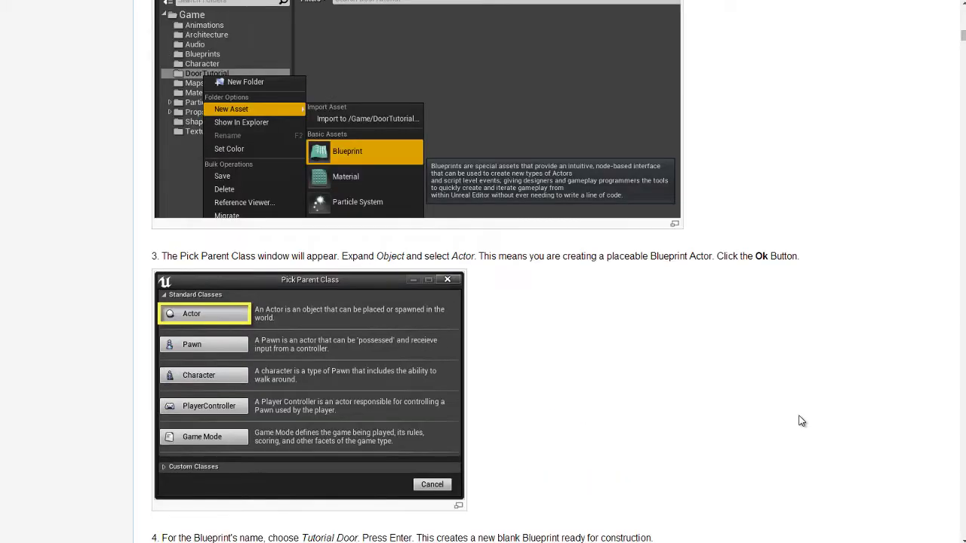
{"action": "scroll", "coordinate": [802, 423], "scroll_direction": "up", "scroll_amount": 5}
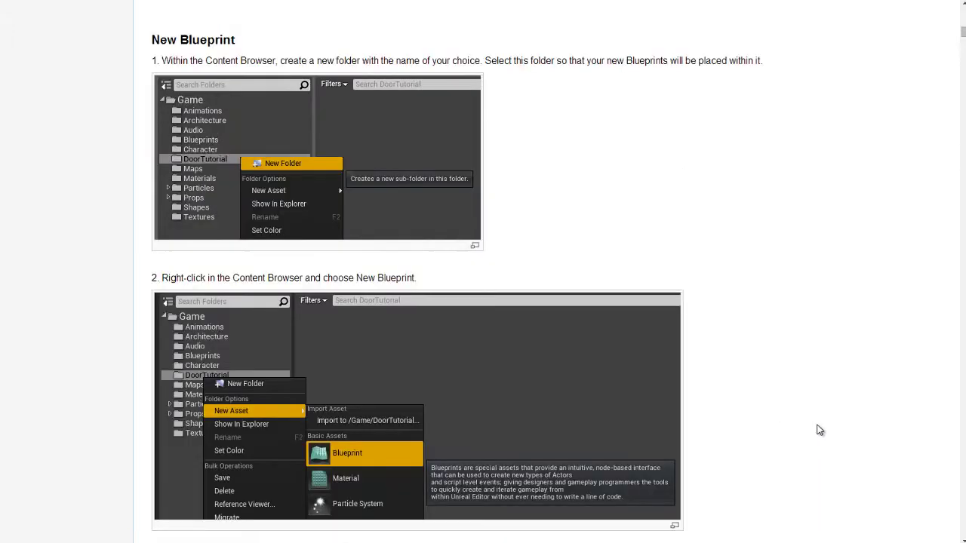
{"action": "scroll", "coordinate": [820, 430], "scroll_direction": "up", "scroll_amount": 8}
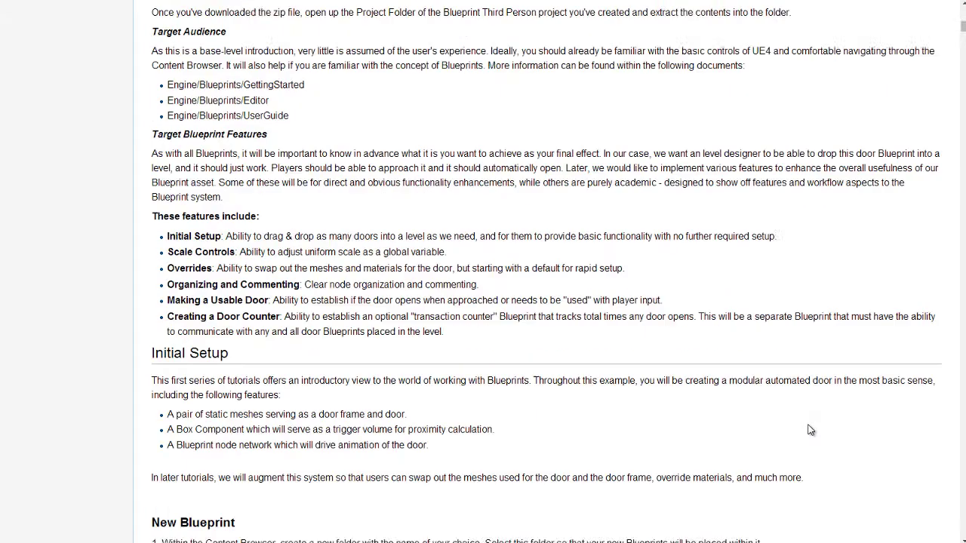
{"action": "scroll", "coordinate": [811, 430], "scroll_direction": "up", "scroll_amount": 12}
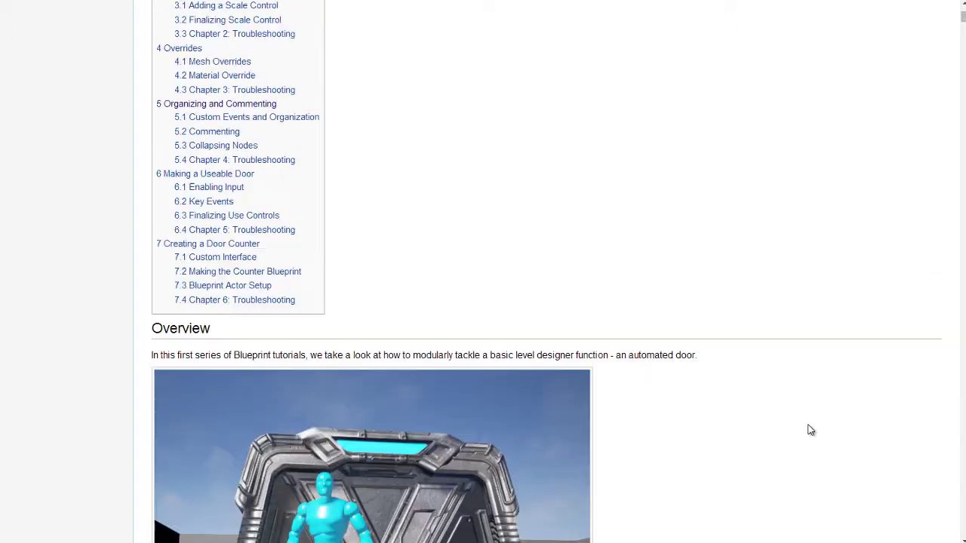
Step: Examine the tutorial's Overview image, chapter note and Assets section with its project requirement
{"action": "scroll", "coordinate": [811, 430], "scroll_direction": "down", "scroll_amount": 6}
{"action": "scroll", "coordinate": [810, 430], "scroll_direction": "up", "scroll_amount": 1}
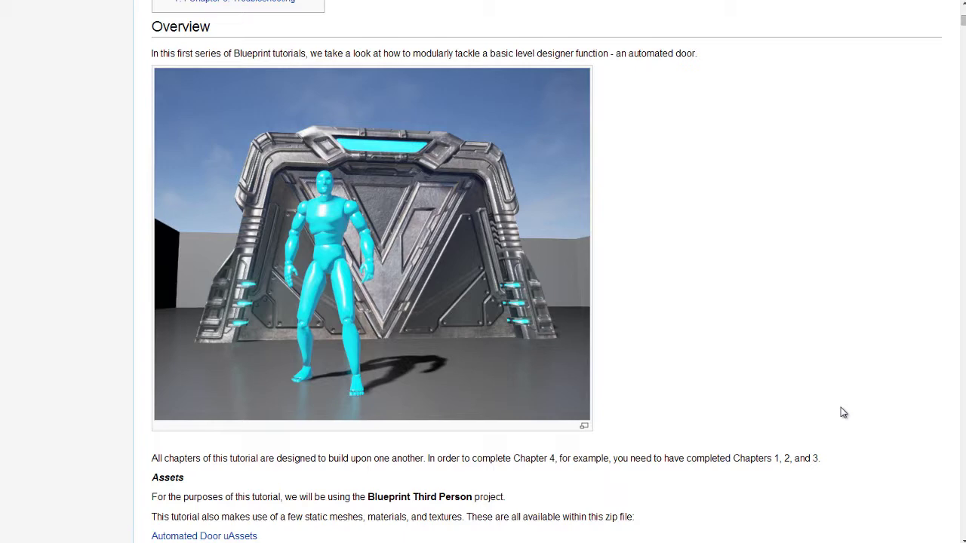
{"action": "scroll", "coordinate": [843, 412], "scroll_direction": "down", "scroll_amount": 1}
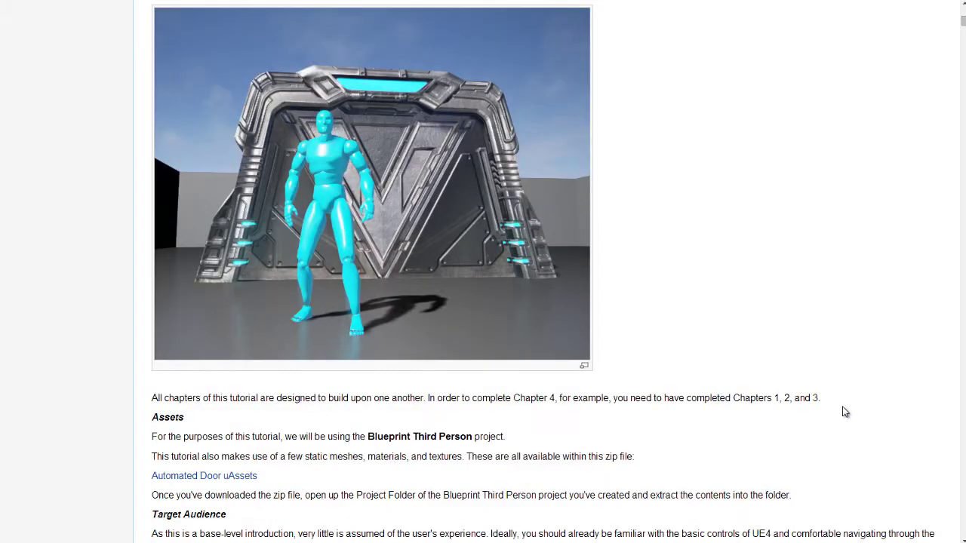
{"action": "scroll", "coordinate": [392, 306], "scroll_direction": "up", "scroll_amount": 10}
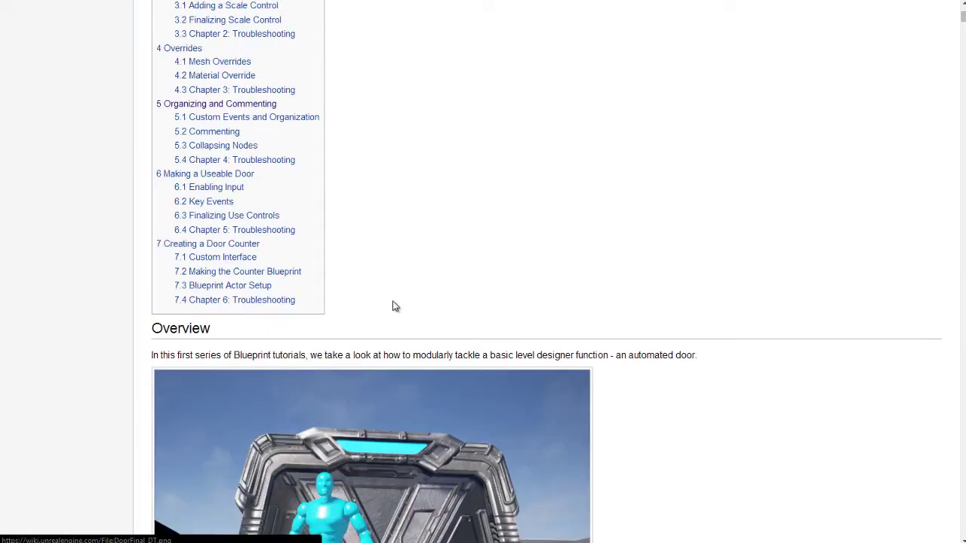
{"action": "scroll", "coordinate": [393, 302], "scroll_direction": "down", "scroll_amount": 9}
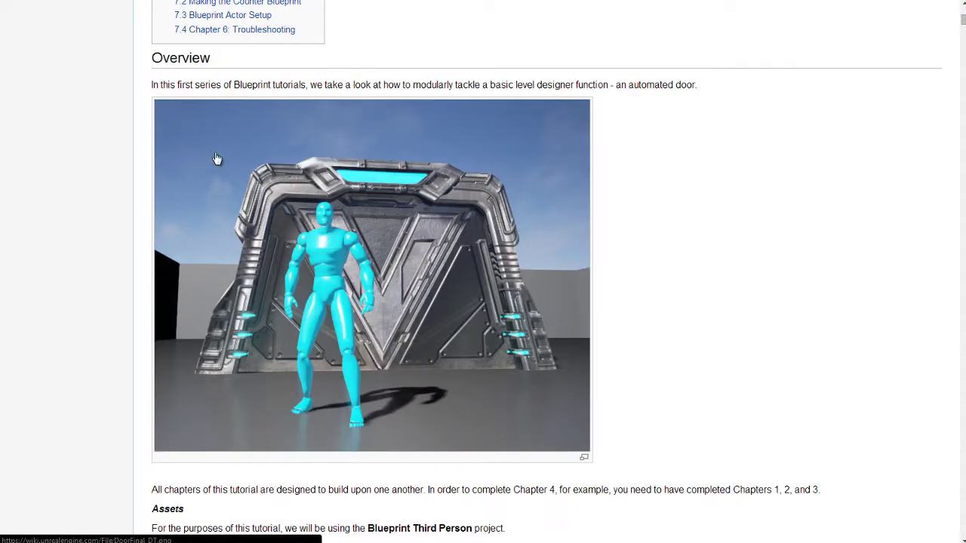
{"action": "scroll", "coordinate": [450, 291], "scroll_direction": "down", "scroll_amount": 4}
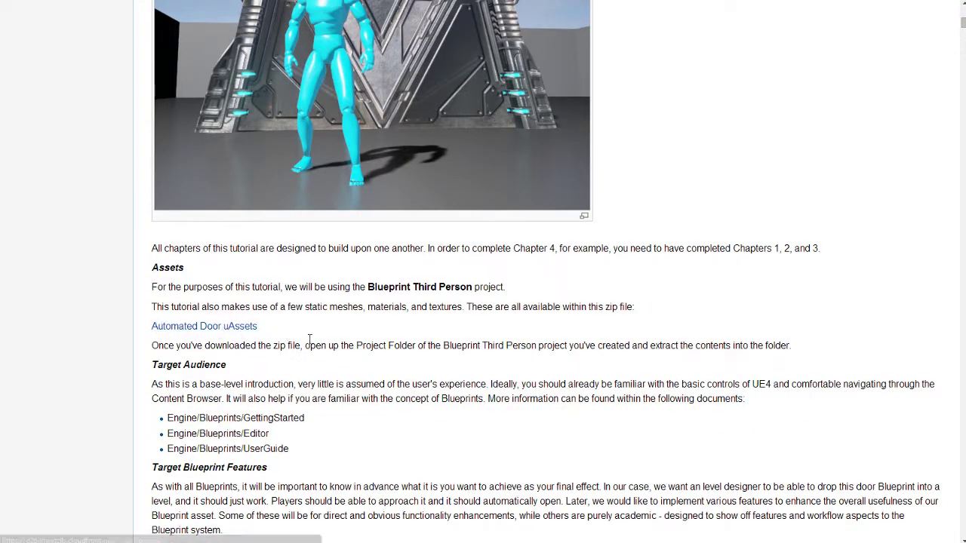
Step: Check the options for saving the Automated Door uAssets zip link, then look over the Overview and Assets sections again
{"action": "scroll", "coordinate": [318, 382], "scroll_direction": "up", "scroll_amount": 1}
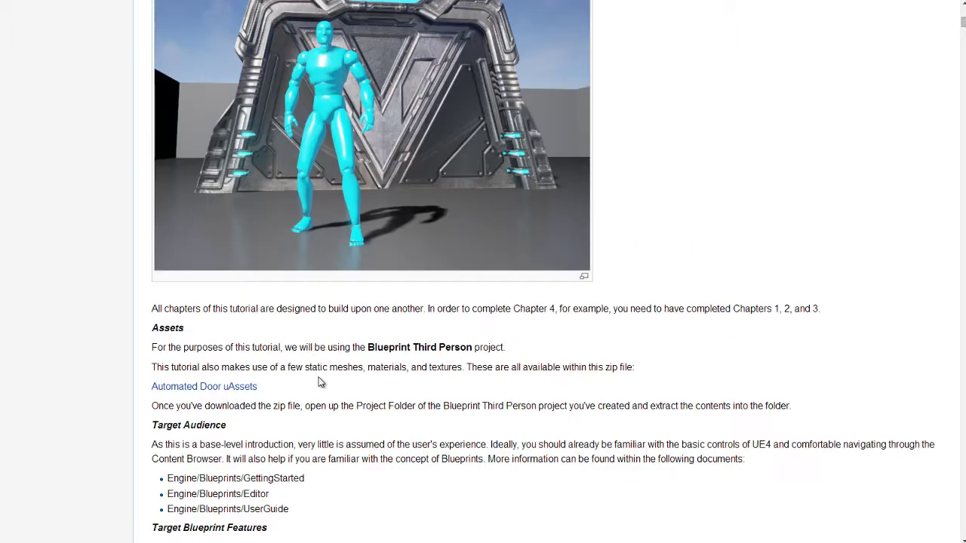
{"action": "right_click", "coordinate": [240, 391]}
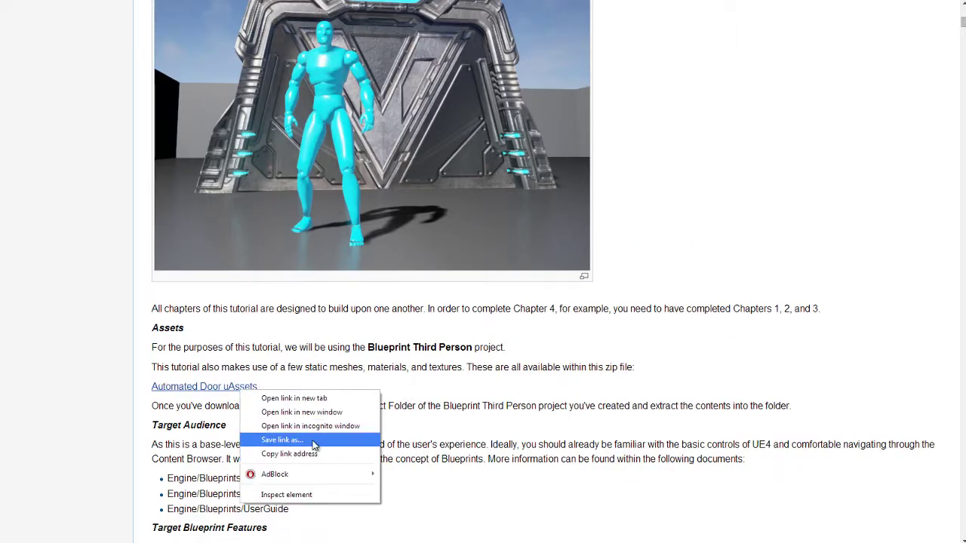
{"action": "left_click", "coordinate": [447, 402]}
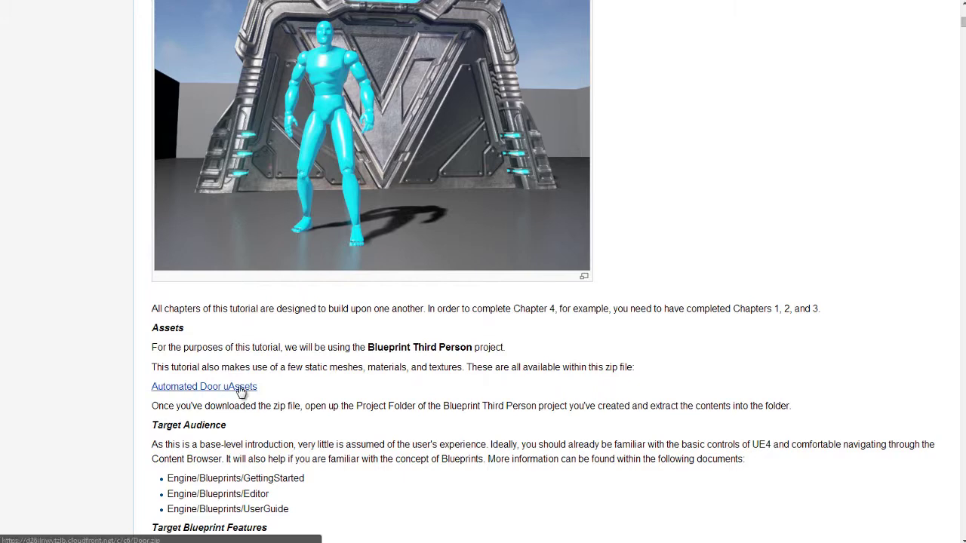
{"action": "scroll", "coordinate": [585, 396], "scroll_direction": "up", "scroll_amount": 3}
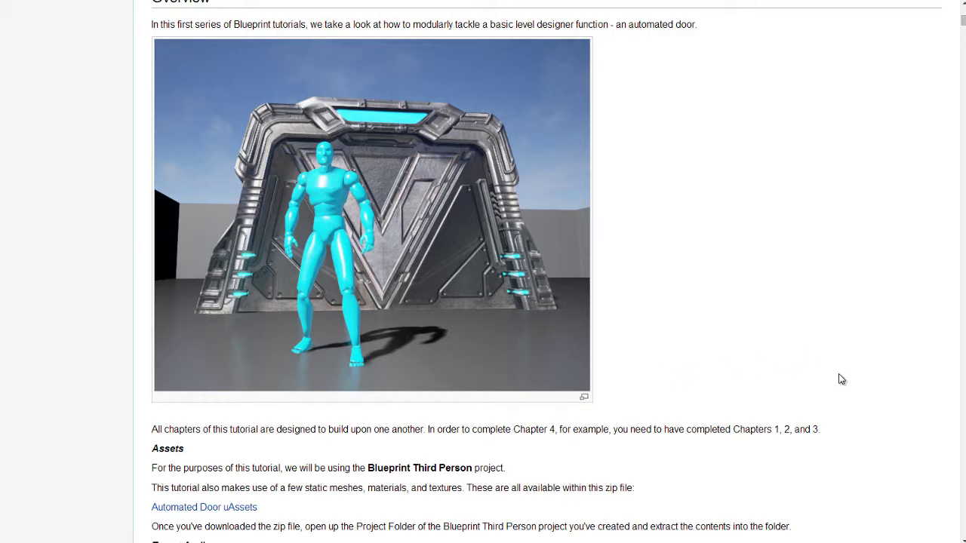
{"action": "scroll", "coordinate": [841, 377], "scroll_direction": "down", "scroll_amount": 2}
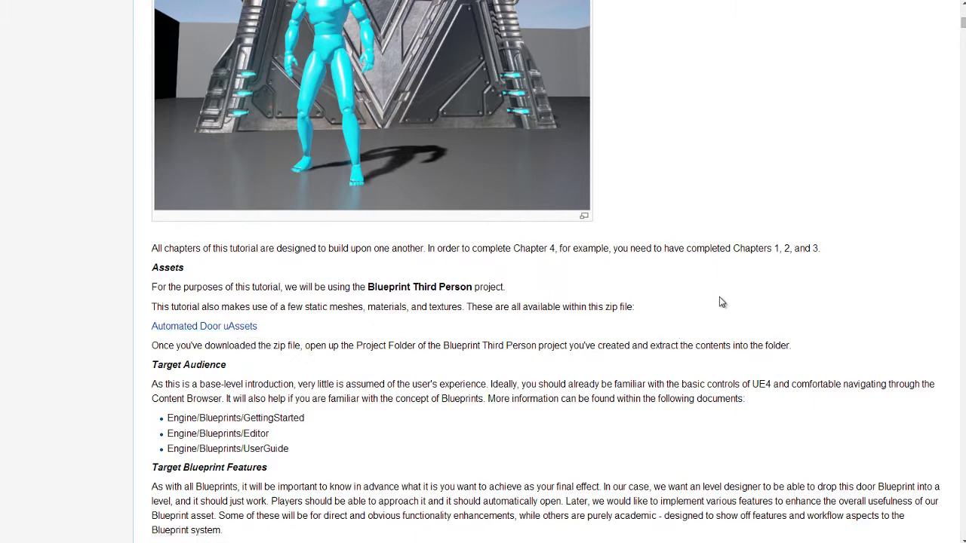
{"action": "scroll", "coordinate": [721, 302], "scroll_direction": "up", "scroll_amount": 2}
{"action": "scroll", "coordinate": [720, 303], "scroll_direction": "up", "scroll_amount": 1}
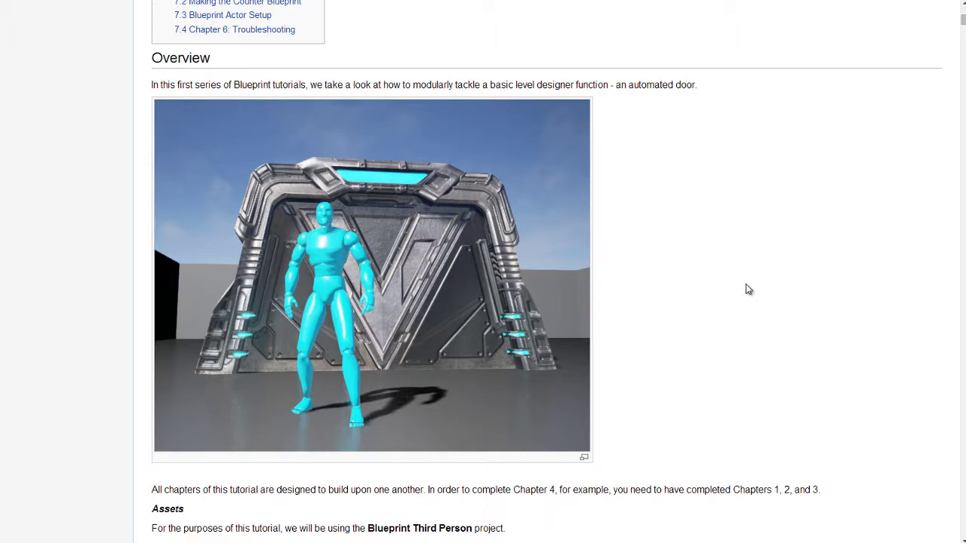
Step: Switch to Unreal Editor and select the Door Blueprint in the Content Browser's MyBlueprints folder
{"action": "key", "text": "alt+Tab"}
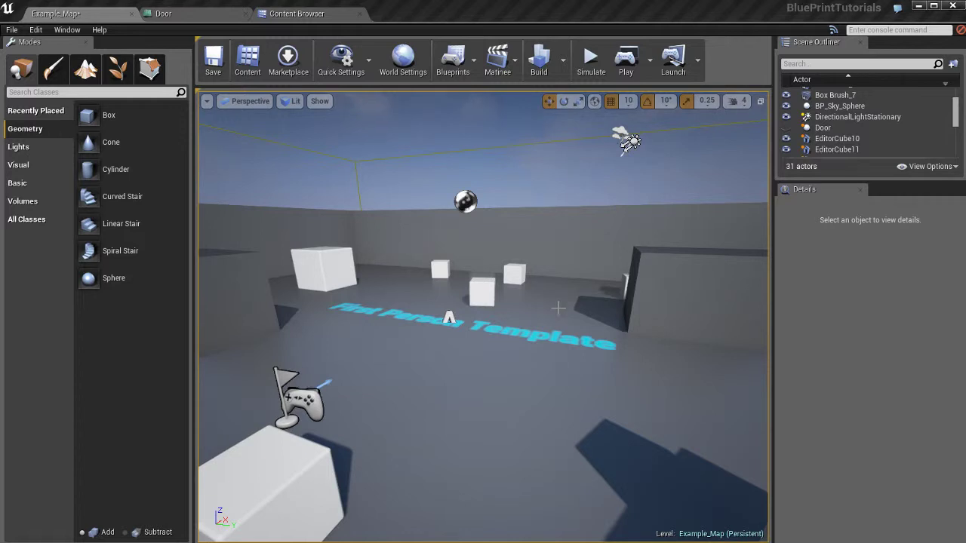
{"action": "right_click_drag", "start_coordinate": [556, 307], "coordinate": [560, 300]}
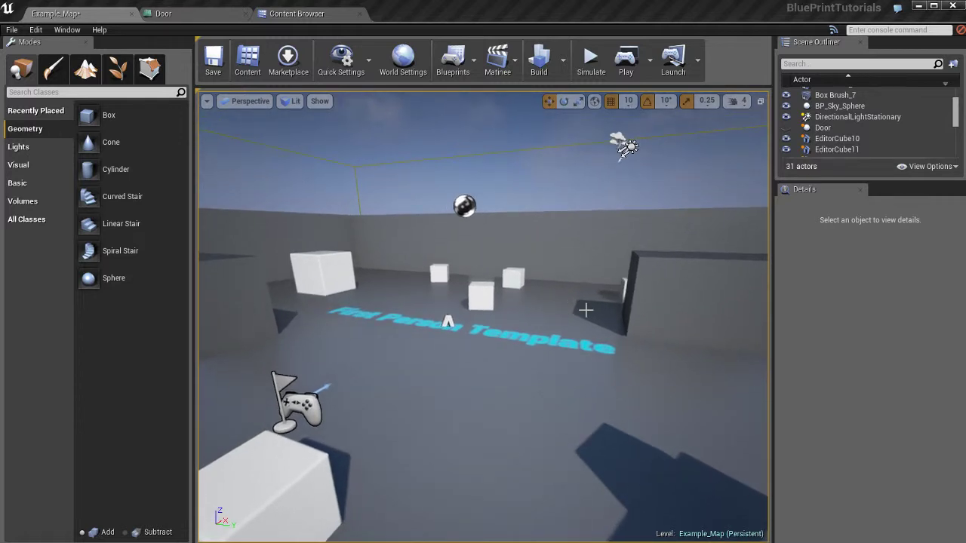
{"action": "left_click", "coordinate": [325, 16]}
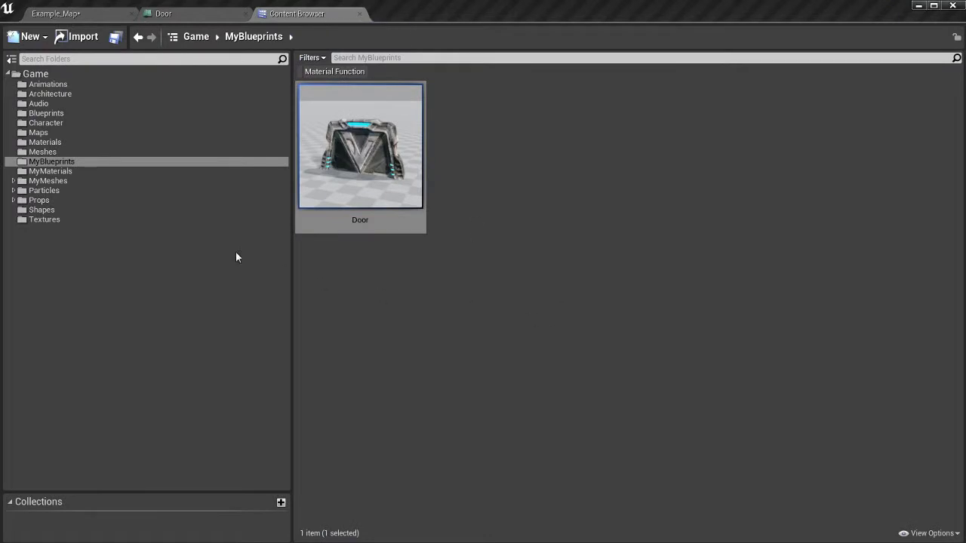
{"action": "left_click", "coordinate": [50, 162]}
{"action": "left_click", "coordinate": [360, 142]}
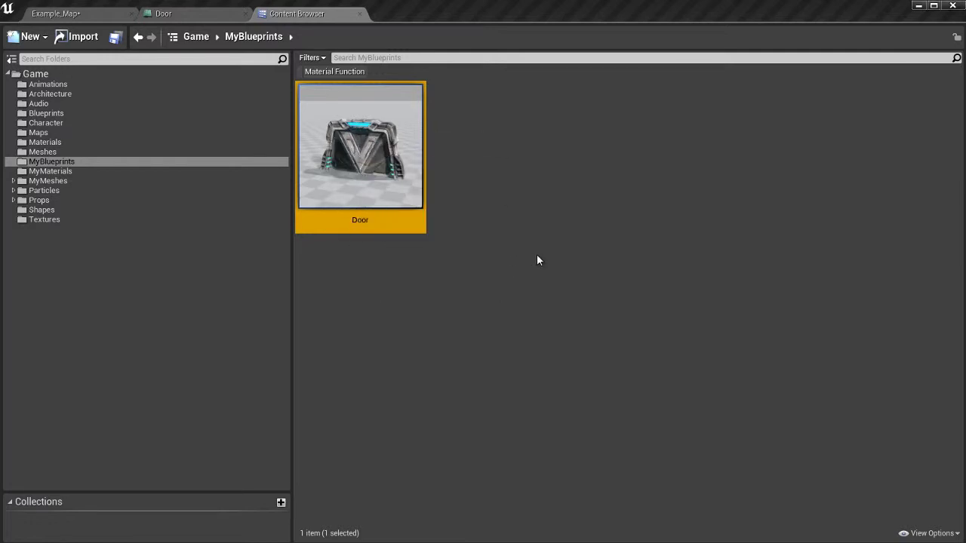
{"action": "mouse_move", "coordinate": [369, 138]}
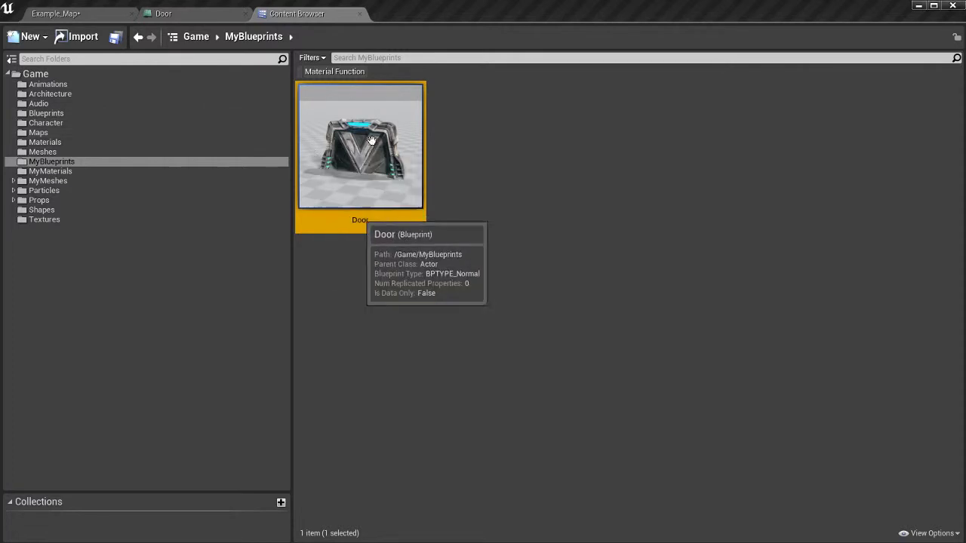
Step: Undock the Content Browser into a floating window and place a Door Blueprint in the level near the First Person Template text
{"action": "left_click_drag", "start_coordinate": [313, 15], "coordinate": [776, 17]}
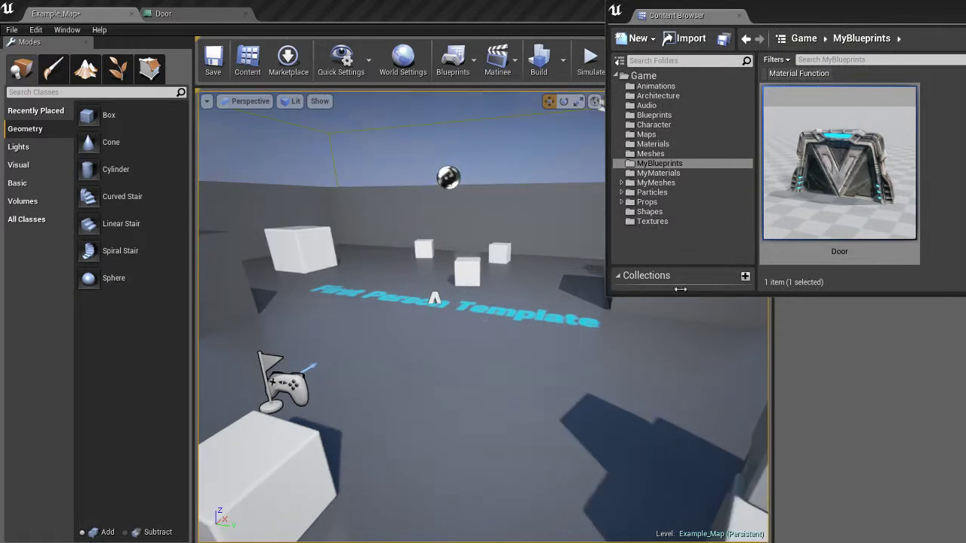
{"action": "left_click_drag", "start_coordinate": [839, 162], "coordinate": [502, 307]}
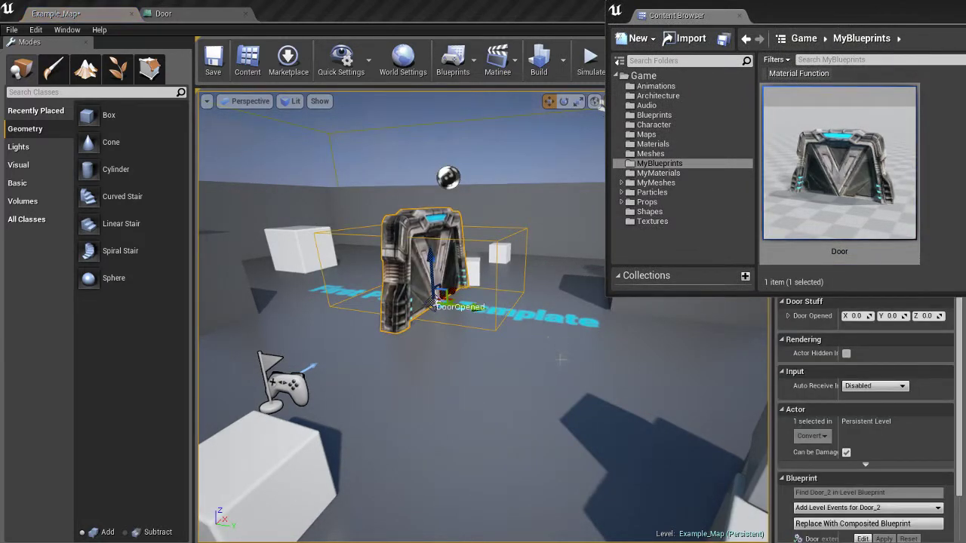
{"action": "left_click_drag", "start_coordinate": [524, 356], "coordinate": [587, 372]}
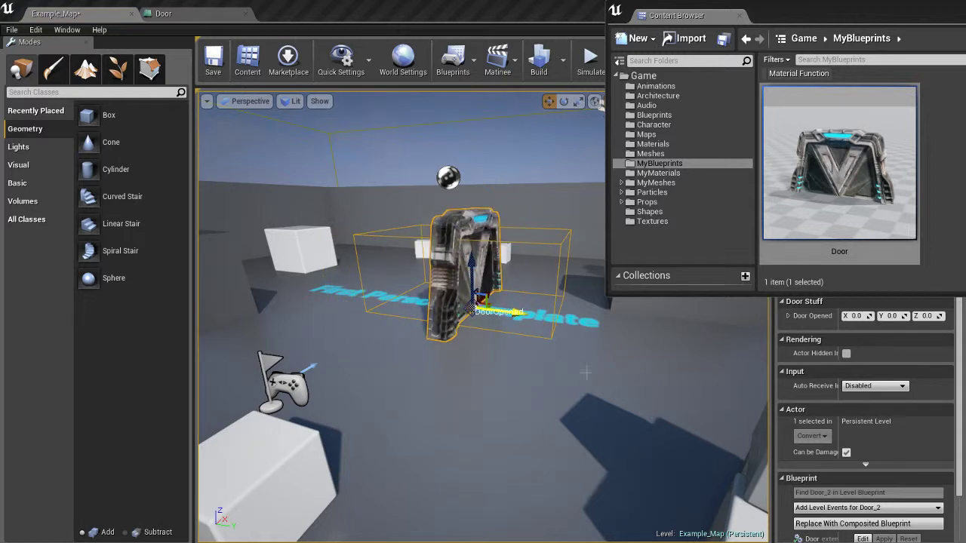
Step: Rotate the placed door -90° about the Z axis so that its front faces the view, and return to the Move tool
{"action": "key", "text": "e"}
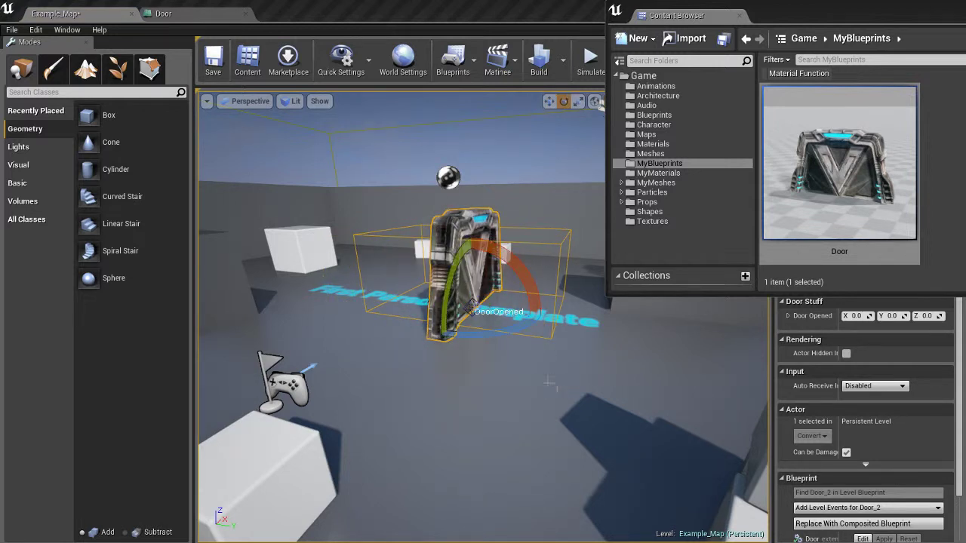
{"action": "left_click_drag", "start_coordinate": [491, 333], "coordinate": [776, 380]}
{"action": "right_click_drag", "start_coordinate": [459, 385], "coordinate": [493, 394]}
{"action": "left_click_drag", "start_coordinate": [498, 333], "coordinate": [511, 394]}
{"action": "right_click_drag", "start_coordinate": [474, 375], "coordinate": [436, 337]}
{"action": "key", "text": "w"}
{"action": "left_click_drag", "start_coordinate": [533, 349], "coordinate": [541, 345]}
{"action": "right_click_drag", "start_coordinate": [528, 352], "coordinate": [576, 341]}
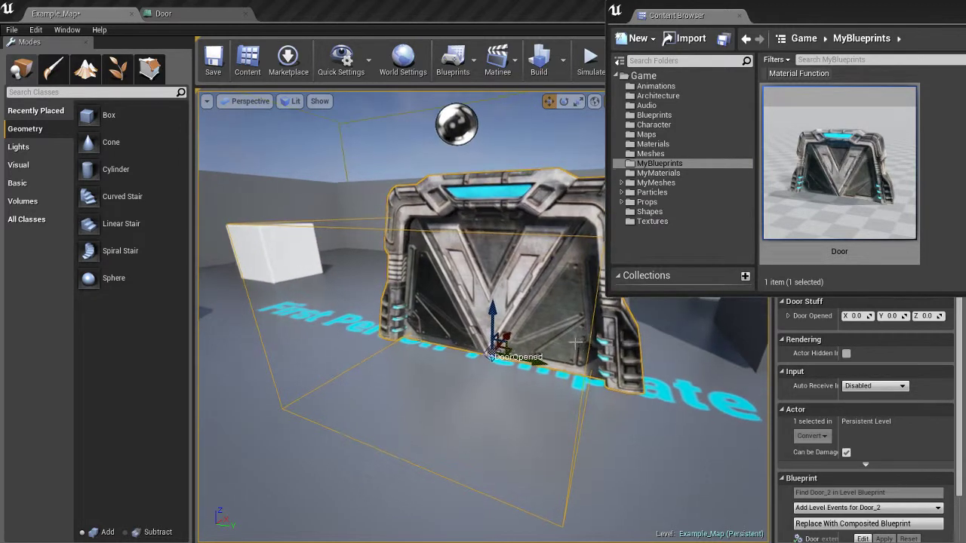
Step: Dock the Content Browser back beside the Door tab and return to the Example_Map level
{"action": "left_click_drag", "start_coordinate": [575, 342], "coordinate": [573, 360]}
{"action": "left_click_drag", "start_coordinate": [700, 21], "coordinate": [342, 17]}
{"action": "left_click", "coordinate": [54, 14]}
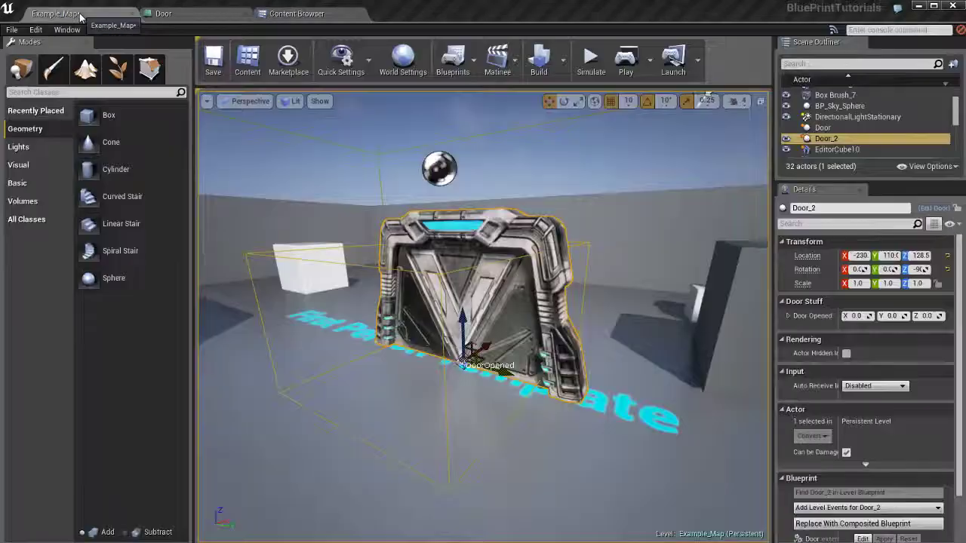
Step: Lower the placed door's DoorOpened point below the floor and set its Z value to -300
{"action": "left_click_drag", "start_coordinate": [520, 289], "coordinate": [481, 271]}
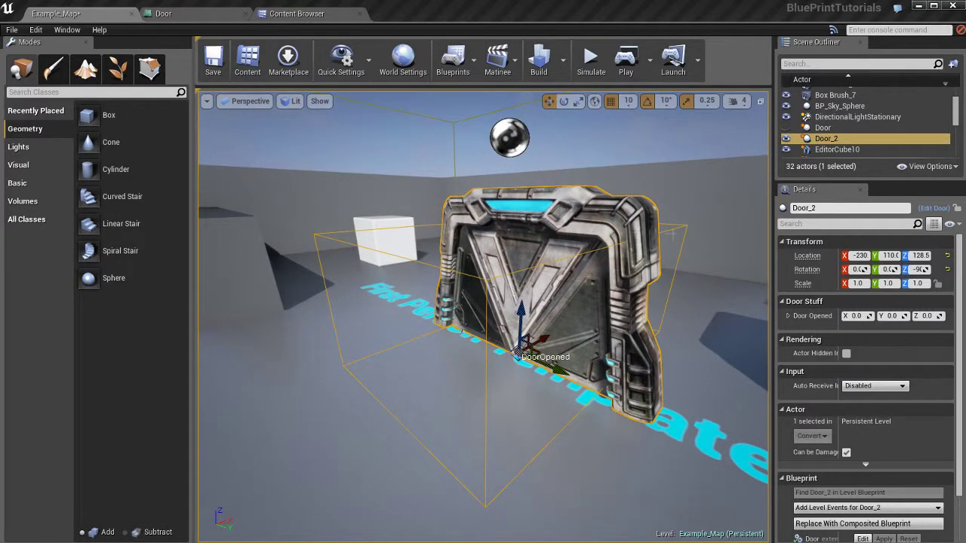
{"action": "left_click_drag", "start_coordinate": [468, 301], "coordinate": [542, 320]}
{"action": "key", "text": "w"}
{"action": "right_click_drag", "start_coordinate": [542, 320], "coordinate": [549, 366]}
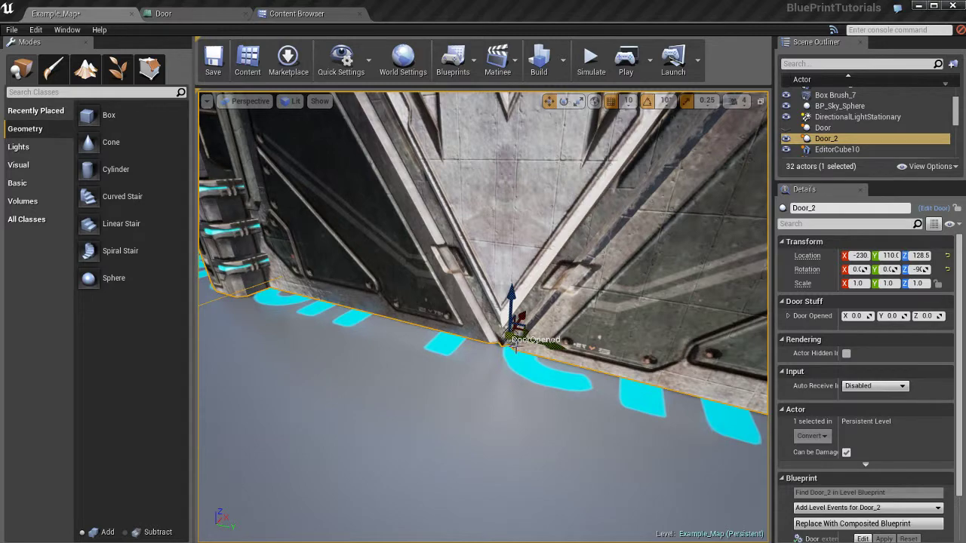
{"action": "key", "text": "f"}
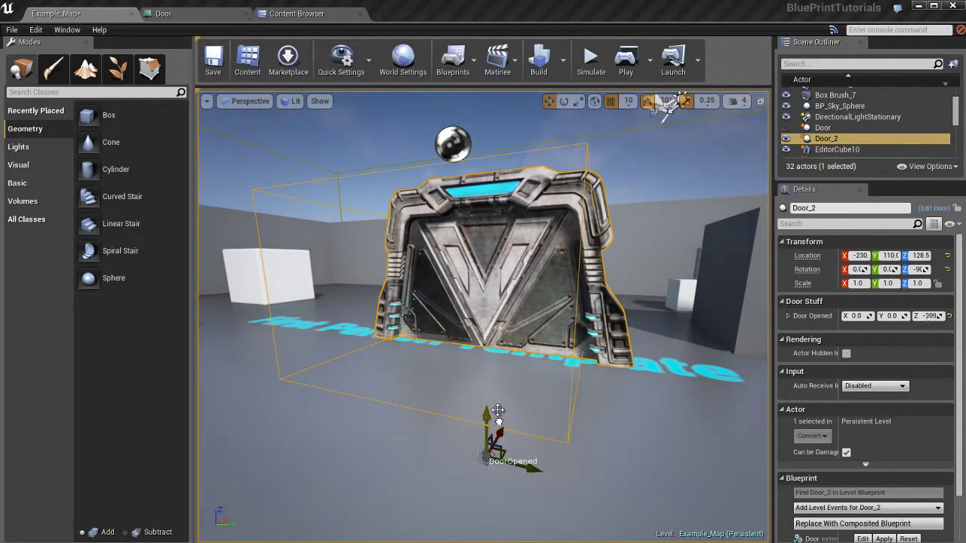
{"action": "left_click_drag", "start_coordinate": [529, 361], "coordinate": [521, 366], "text": "alt"}
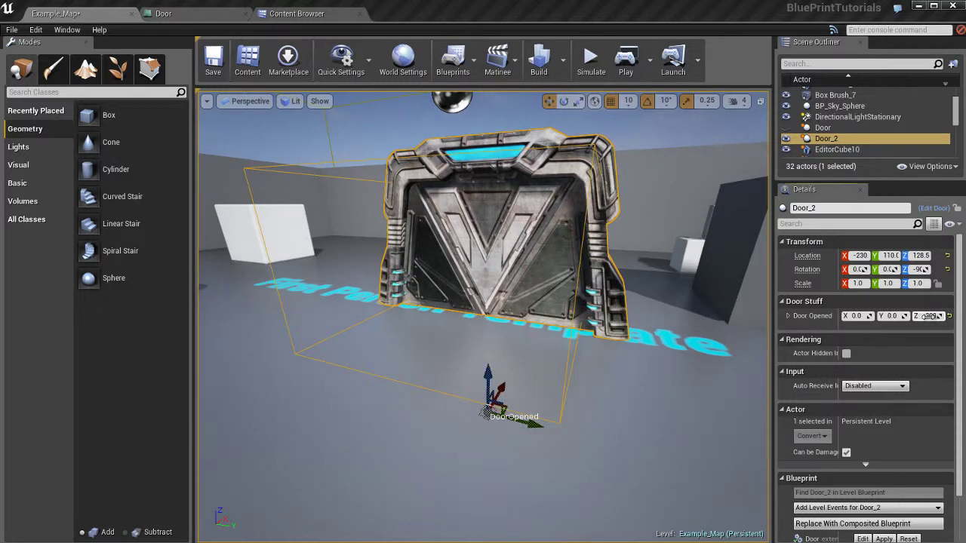
{"action": "type", "text": "-300"}
{"action": "key", "text": "Return"}
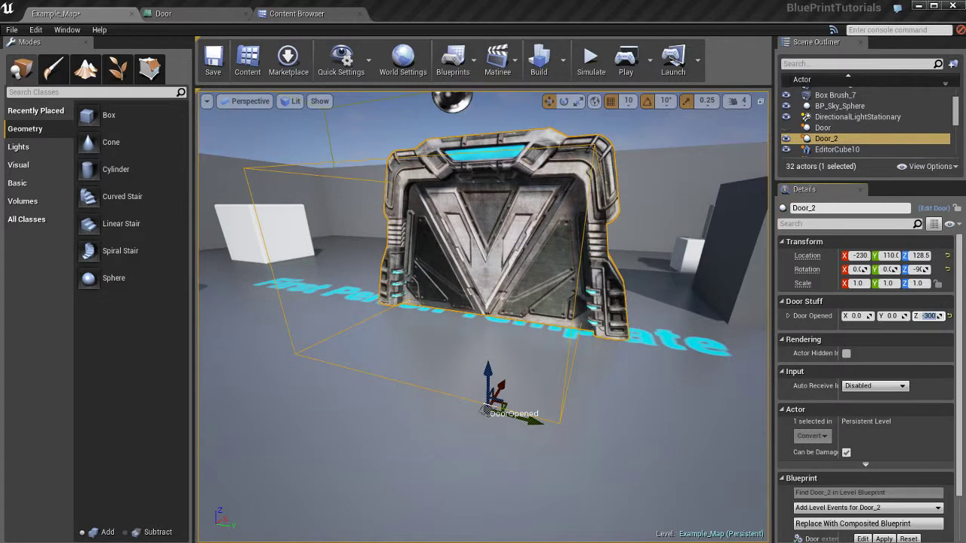
Step: Save the Example_Map level with the newly placed door in it
{"action": "key", "text": "s"}
{"action": "right_click_drag", "start_coordinate": [652, 288], "coordinate": [611, 280]}
{"action": "key", "text": "w"}
{"action": "key", "text": "s"}
{"action": "key", "text": "w"}
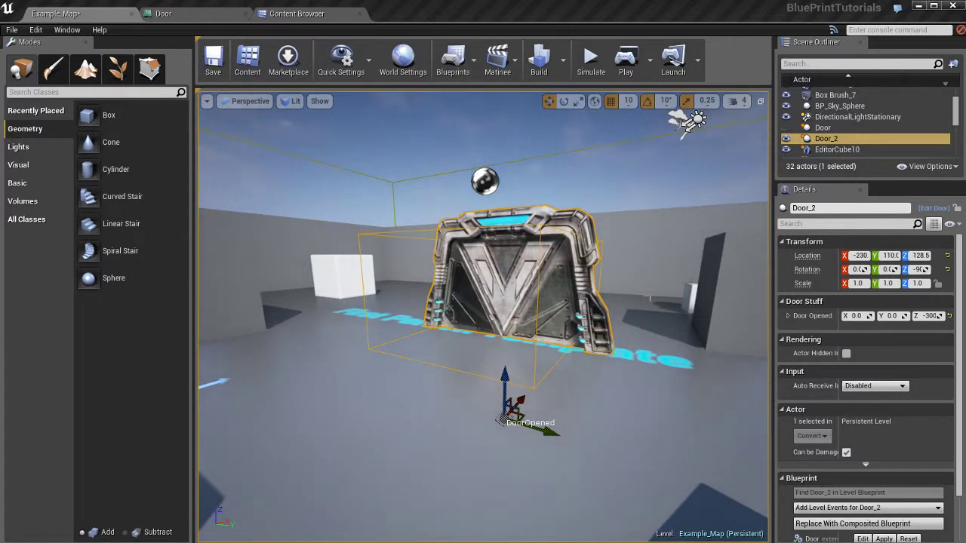
{"action": "right_click_drag", "start_coordinate": [624, 306], "coordinate": [643, 302]}
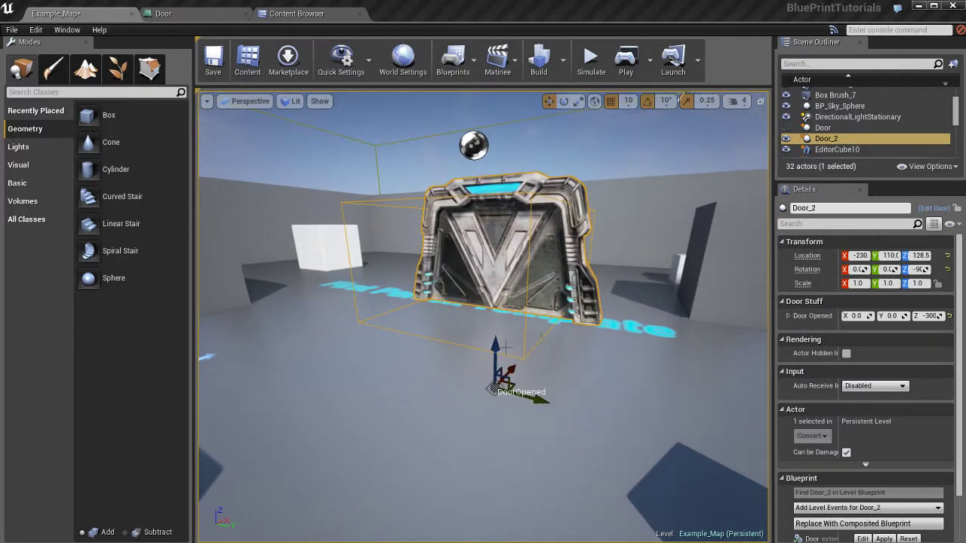
{"action": "right_click_drag", "start_coordinate": [532, 287], "coordinate": [525, 270]}
{"action": "key", "text": "w"}
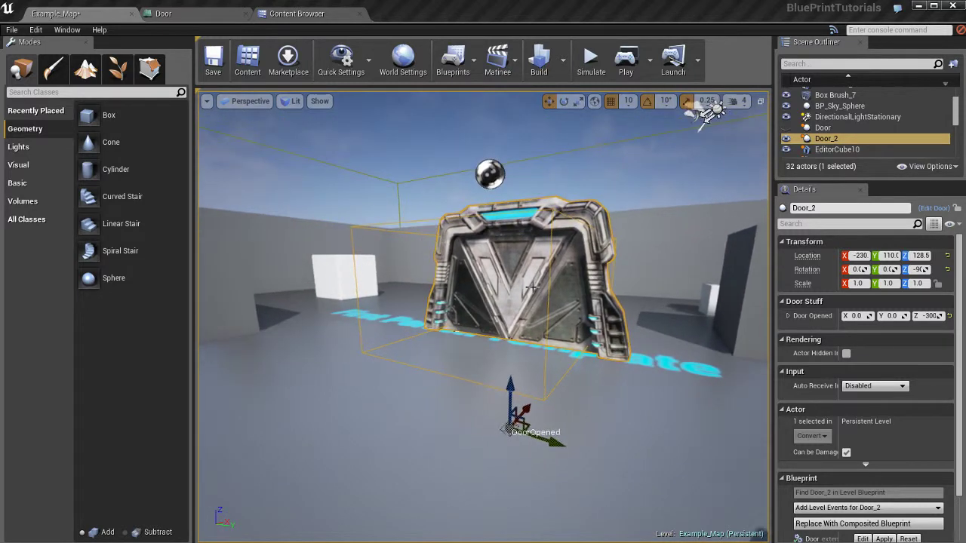
{"action": "key", "text": "ctrl+s"}
Step: Play-test the level, walk up to the two overlapping doors and back away, and end the preview
{"action": "right_click_drag", "start_coordinate": [566, 311], "coordinate": [567, 310]}
{"action": "key", "text": "alt+p"}
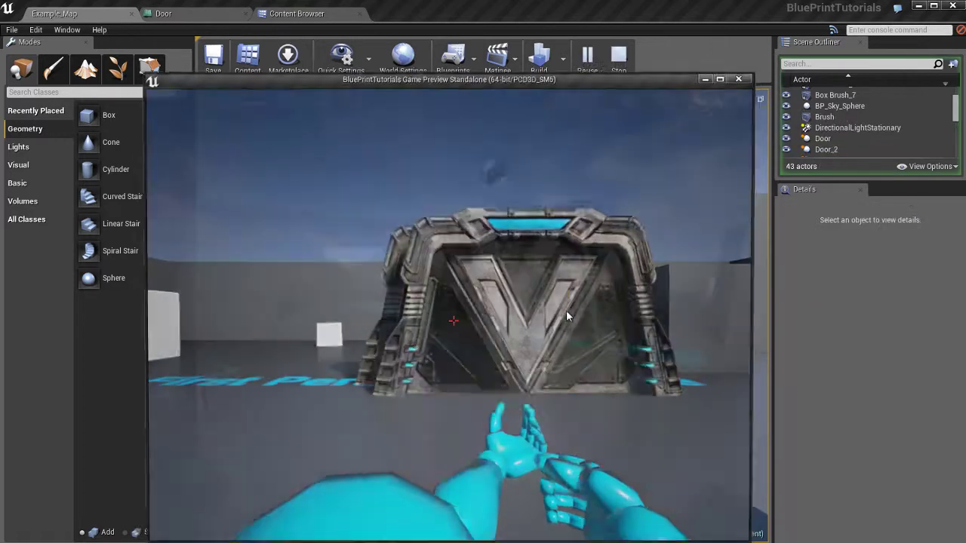
{"action": "key", "text": "w"}
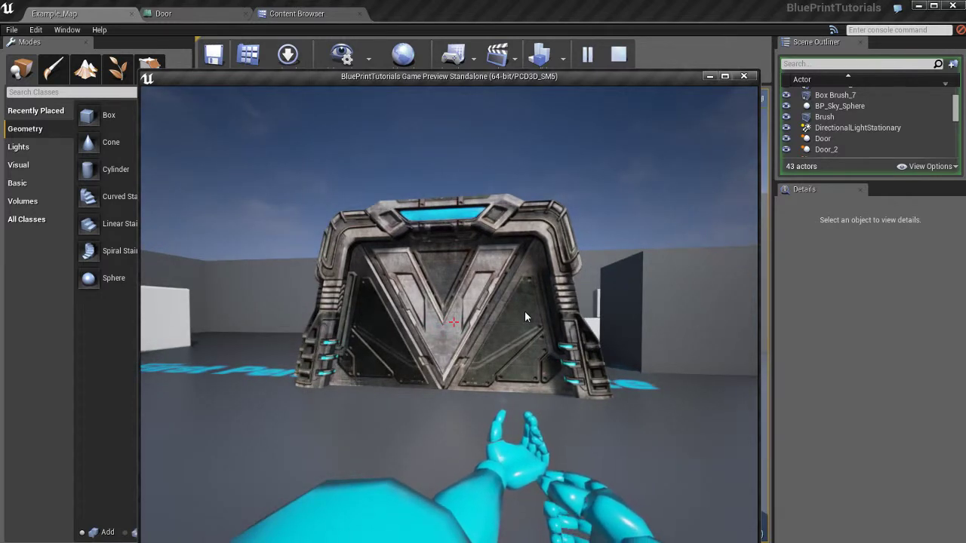
{"action": "key", "text": "w"}
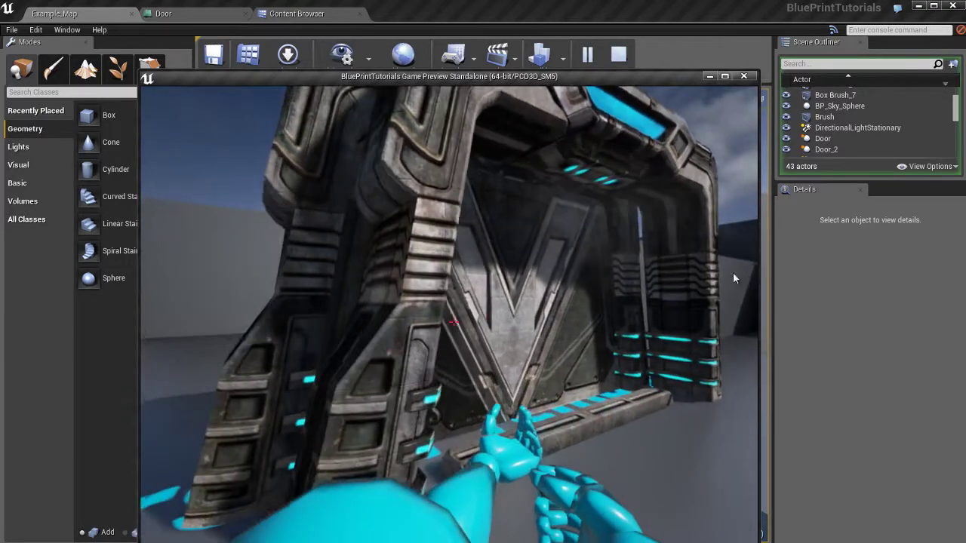
{"action": "key", "text": "w"}
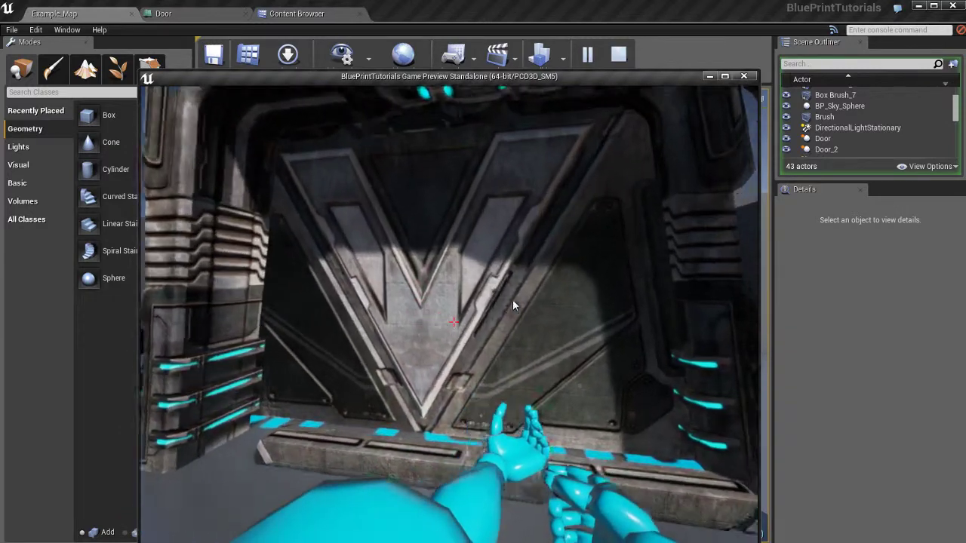
{"action": "key", "text": "s"}
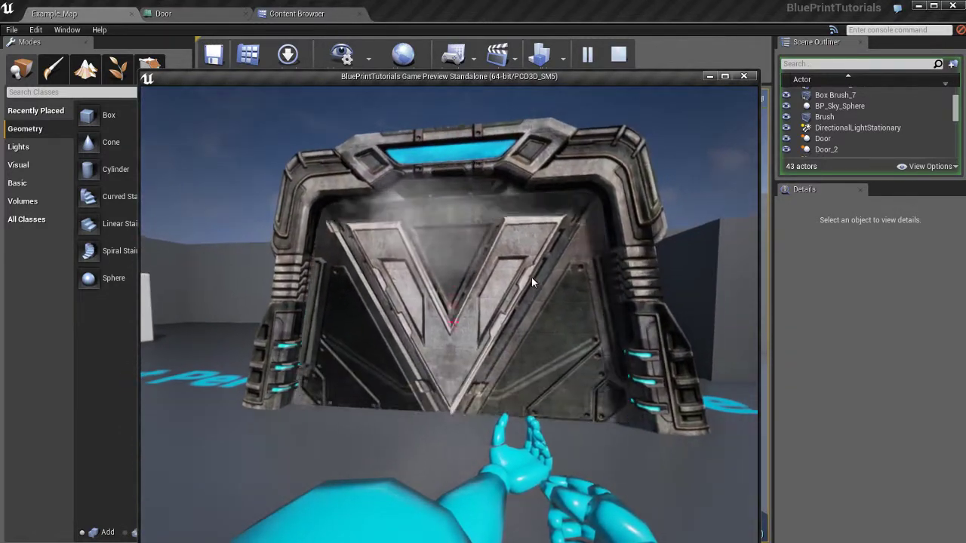
{"action": "key", "text": "Escape"}
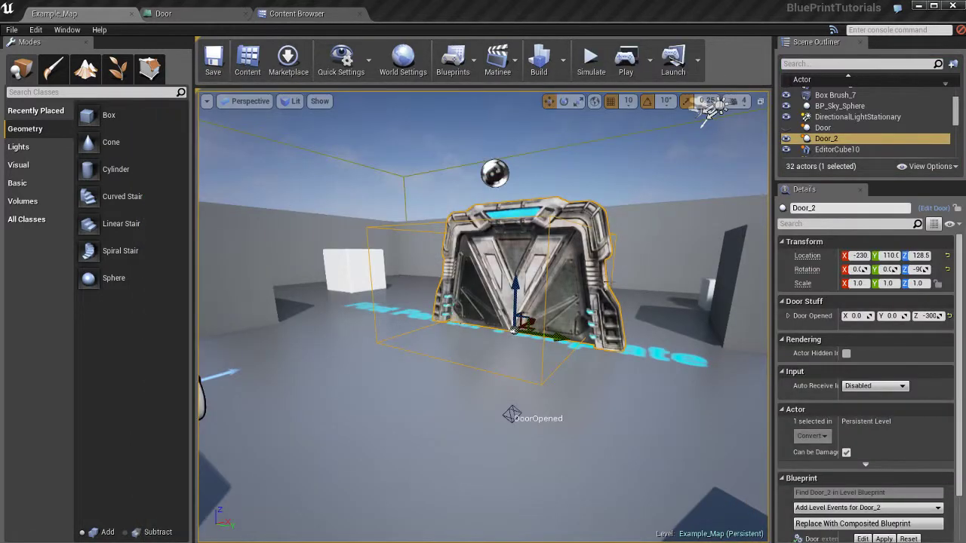
Step: Delete the newly placed Door_2 from the level
{"action": "right_click_drag", "start_coordinate": [608, 286], "coordinate": [584, 315]}
{"action": "left_click_drag", "start_coordinate": [583, 315], "coordinate": [611, 299], "text": "alt"}
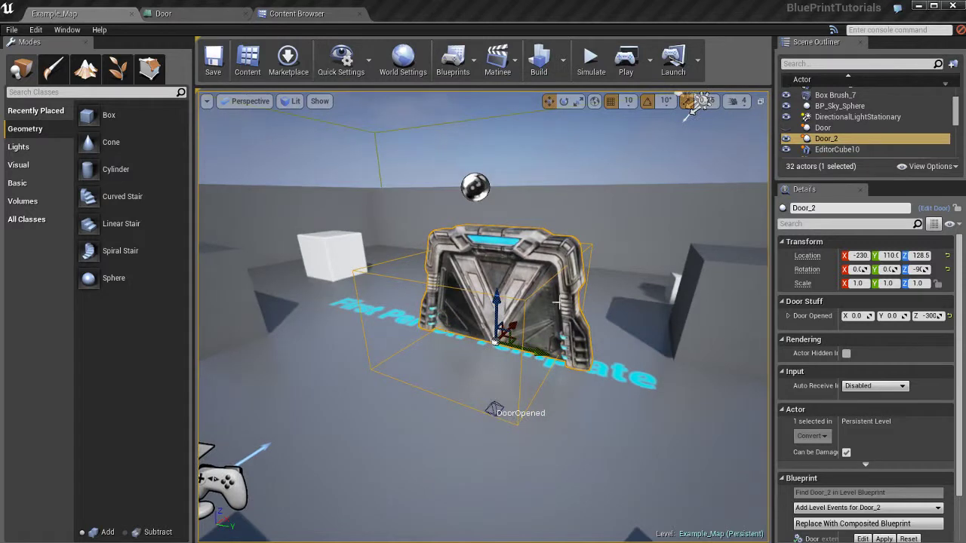
{"action": "key", "text": "Delete"}
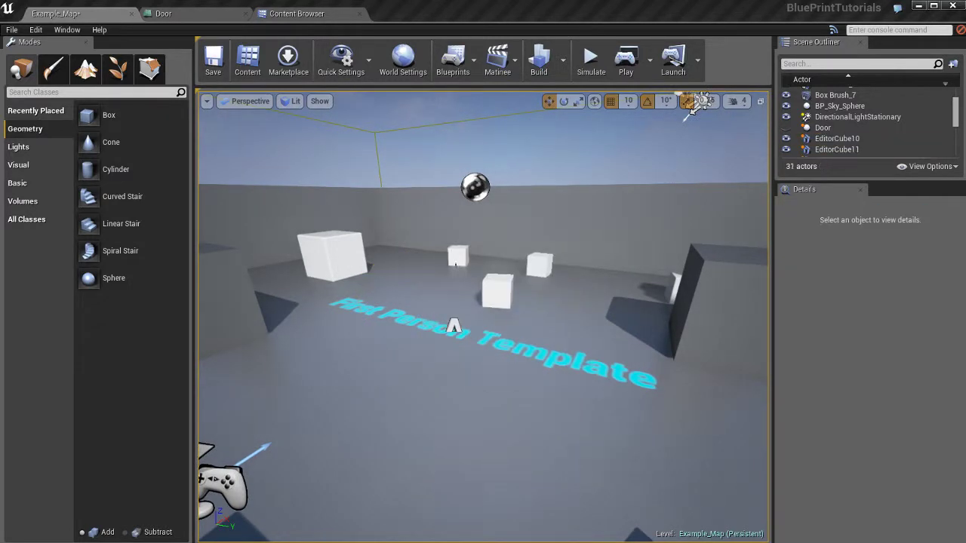
Step: Play the level briefly to check the remaining hidden Door actor in-game, and end the preview
{"action": "right_click_drag", "start_coordinate": [511, 343], "coordinate": [512, 313]}
{"action": "key", "text": "w"}
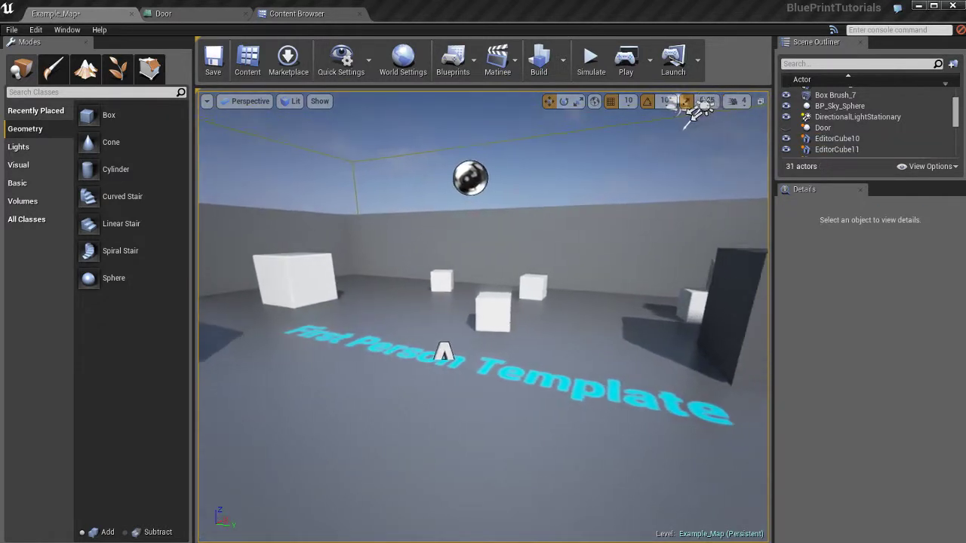
{"action": "right_click_drag", "start_coordinate": [695, 111], "coordinate": [706, 112]}
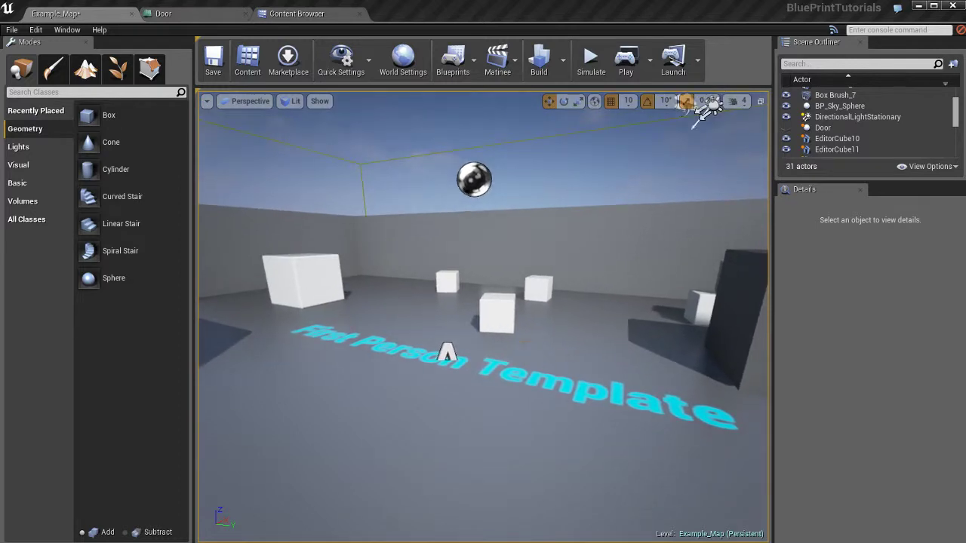
{"action": "key", "text": "alt+p"}
{"action": "key", "text": "w"}
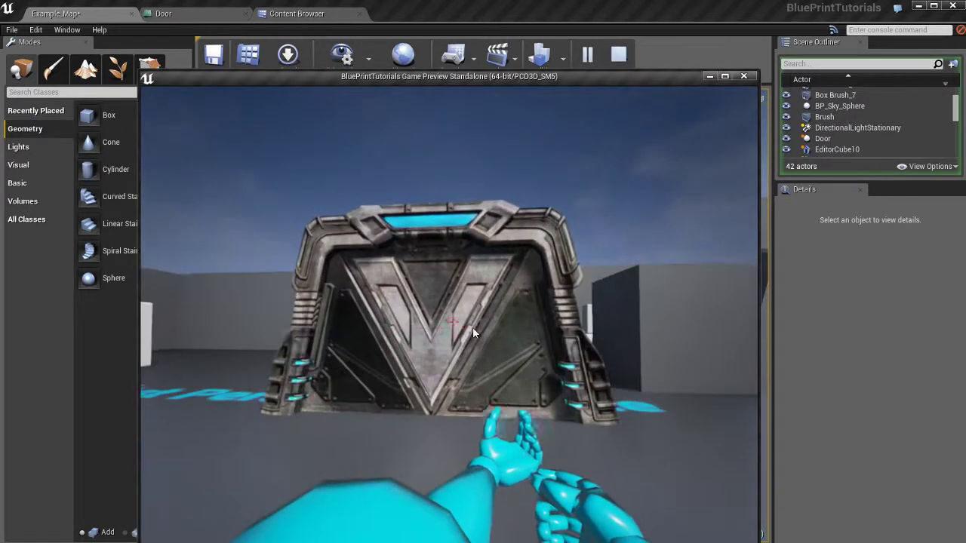
{"action": "left_click", "coordinate": [445, 328]}
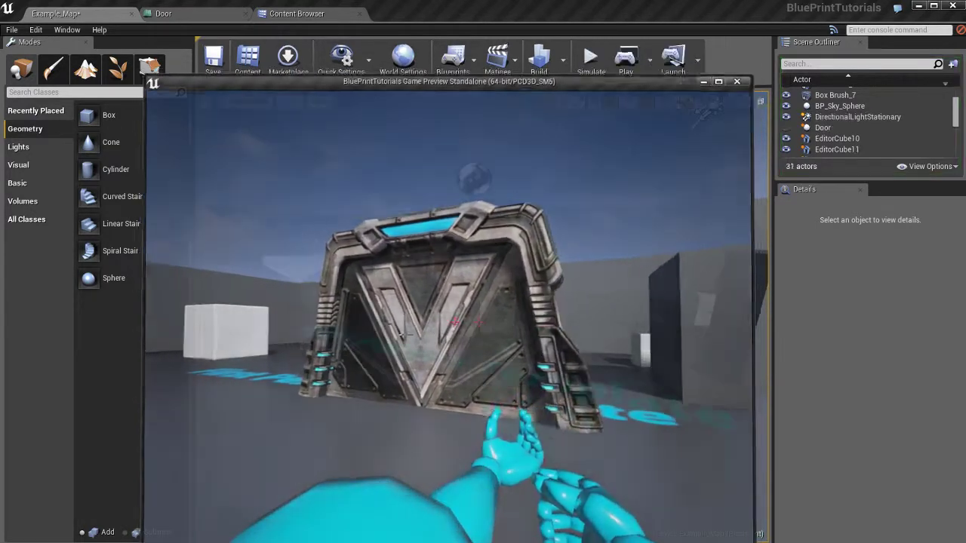
{"action": "key", "text": "Escape"}
Step: Save the level with the second door removed
{"action": "key", "text": "s"}
{"action": "right_click_drag", "start_coordinate": [540, 294], "coordinate": [532, 294]}
{"action": "key", "text": "ctrl+s"}
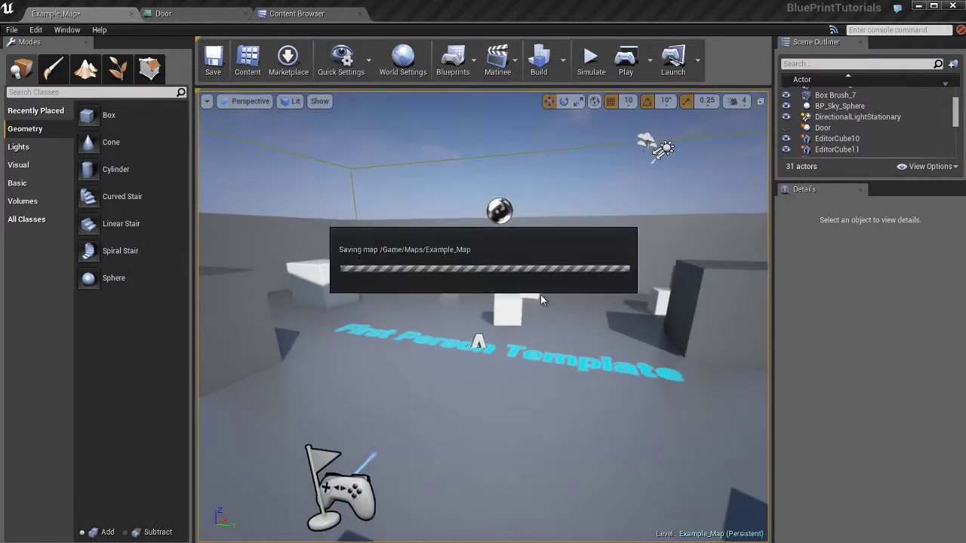
Step: Unhide the original Door actor in the editor and select it in the level
{"action": "key", "text": "d"}
{"action": "mouse_move", "coordinate": [369, 215]}
{"action": "right_mouse_down"}
{"action": "mouse_move", "coordinate": [367, 228]}
{"action": "mouse_move", "coordinate": [360, 221]}
{"action": "right_mouse_up"}
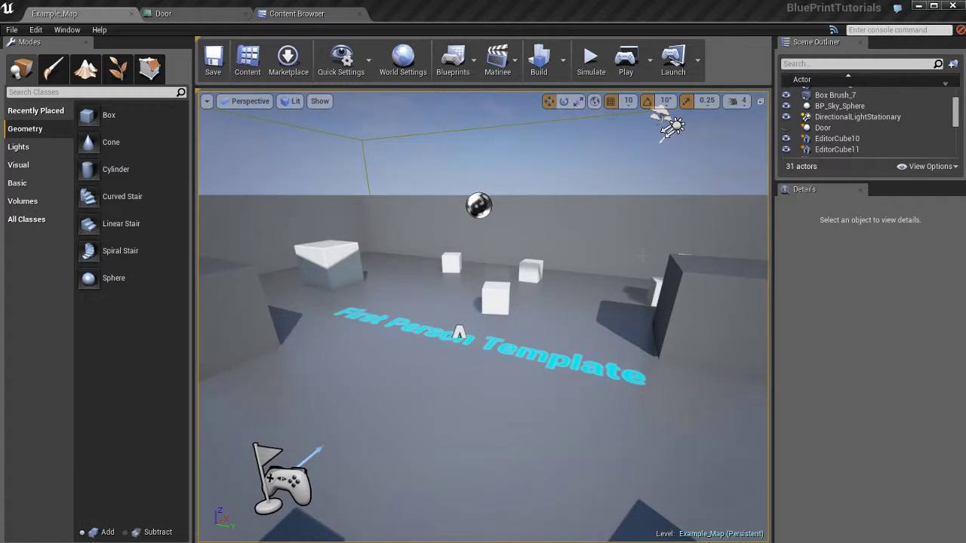
{"action": "left_click", "coordinate": [786, 128]}
{"action": "key", "text": "w"}
{"action": "right_click_drag", "start_coordinate": [576, 315], "coordinate": [551, 297]}
{"action": "left_click", "coordinate": [555, 296]}
{"action": "key", "text": "s"}
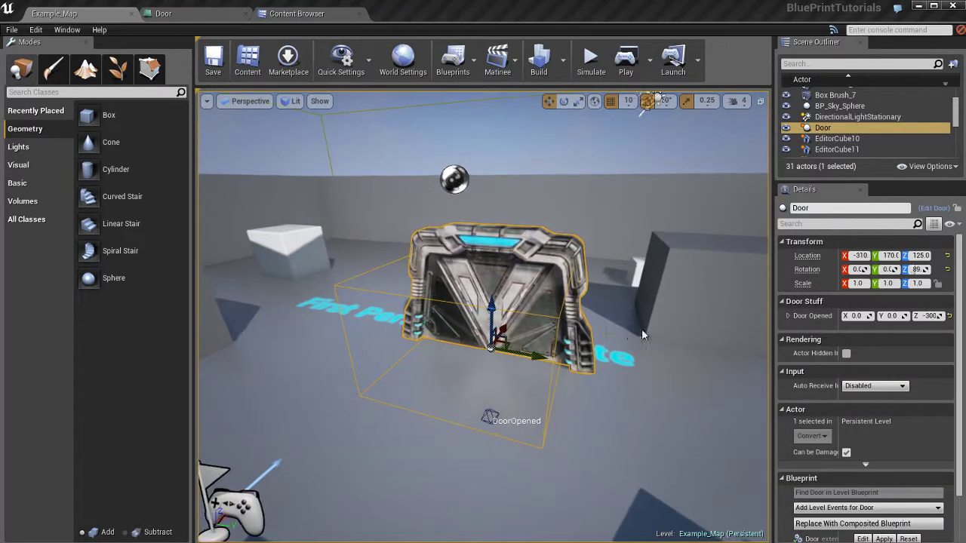
Step: Hide the selected door in the editor and show all hidden actors again
{"action": "mouse_move", "coordinate": [532, 355]}
{"action": "left_mouse_down"}
{"action": "mouse_move", "coordinate": [509, 352]}
{"action": "mouse_move", "coordinate": [518, 353]}
{"action": "left_mouse_up"}
{"action": "key", "text": "w"}
{"action": "right_click_drag", "start_coordinate": [582, 293], "coordinate": [584, 293]}
{"action": "key", "text": "h"}
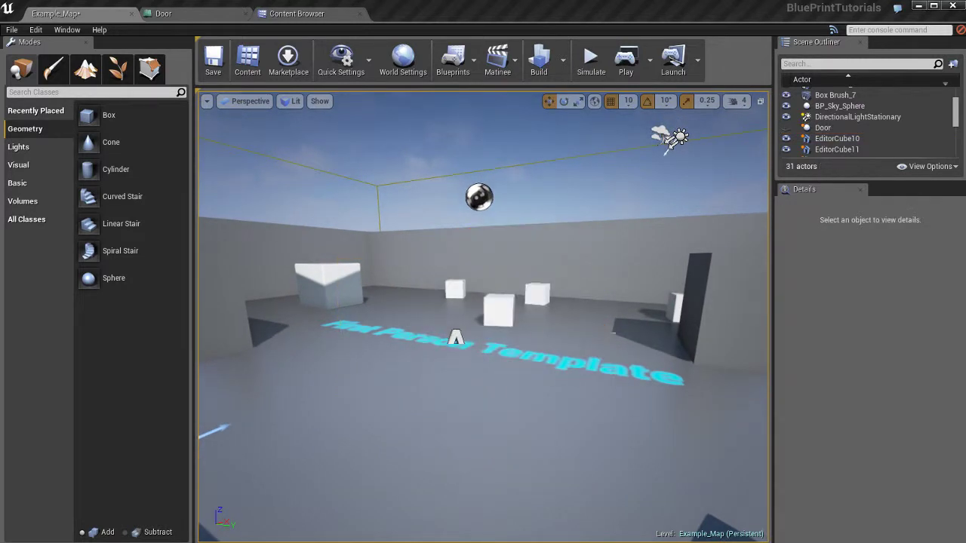
{"action": "key", "text": "ctrl+h"}
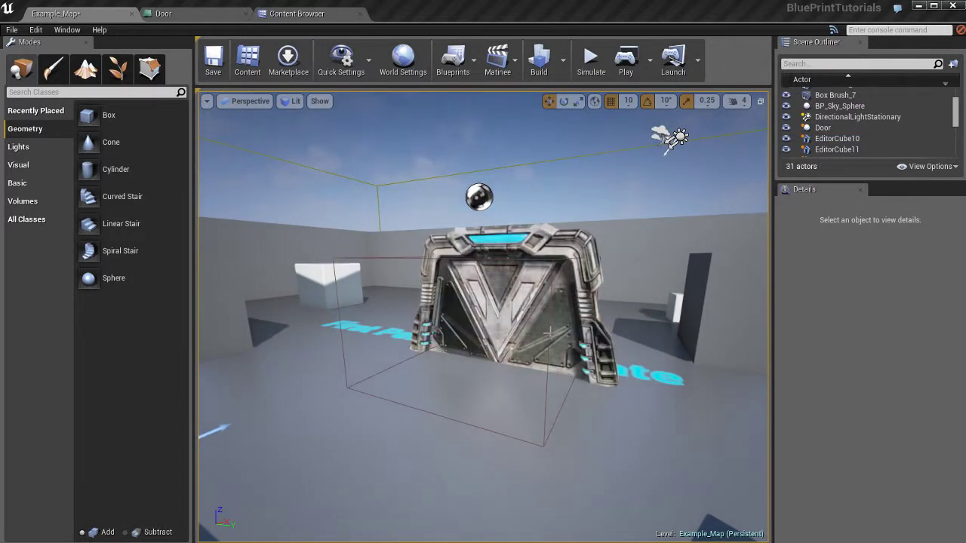
Step: Play-test the level by approaching the door, waiting for it to open, and walking through to the other side
{"action": "right_click_drag", "start_coordinate": [563, 332], "coordinate": [564, 331]}
{"action": "key", "text": "w"}
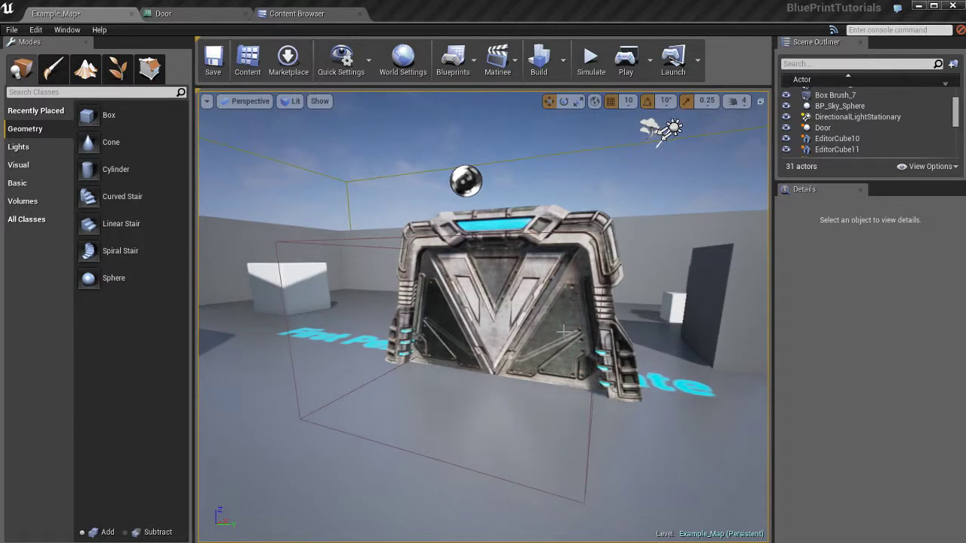
{"action": "key", "text": "alt+p"}
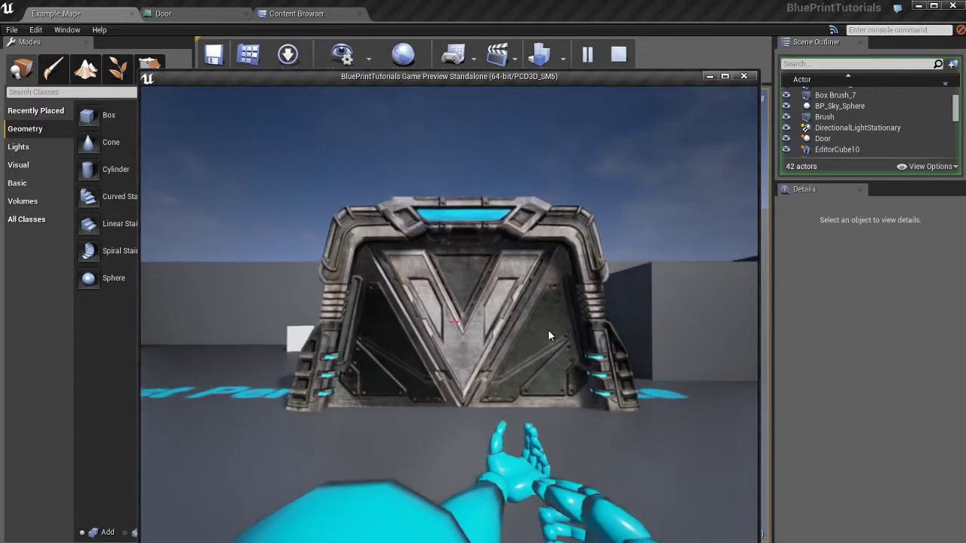
{"action": "key", "text": "w"}
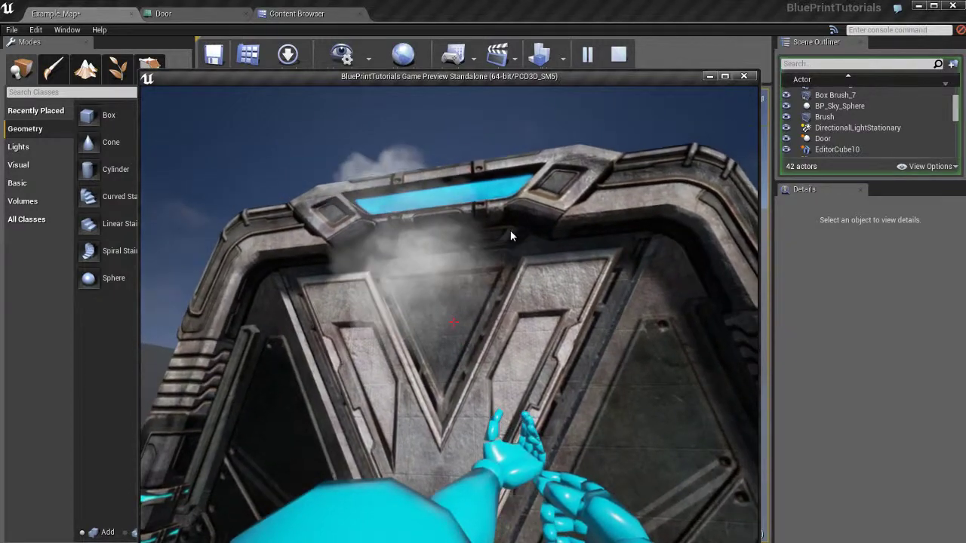
{"action": "key", "text": "w"}
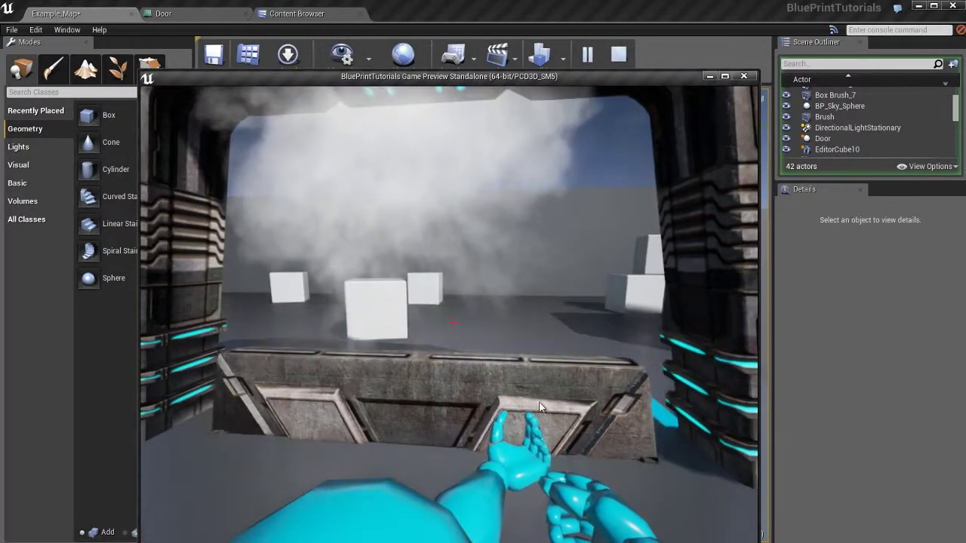
{"action": "key", "text": "w"}
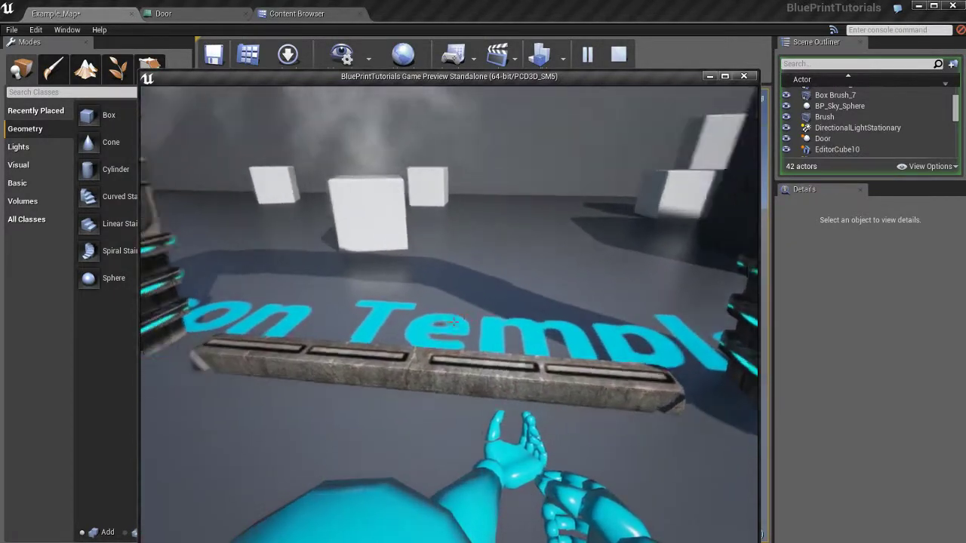
{"action": "key", "text": "d"}
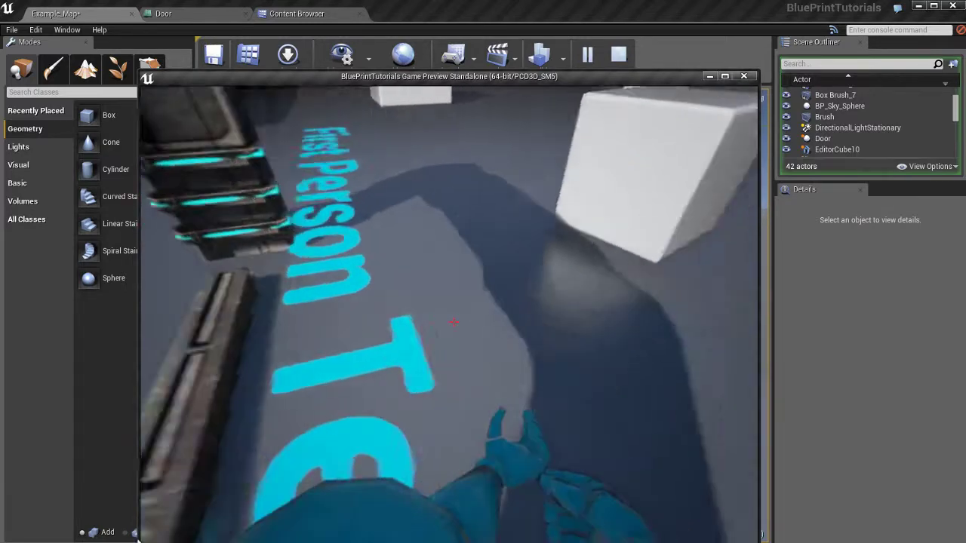
{"action": "key", "text": "w"}
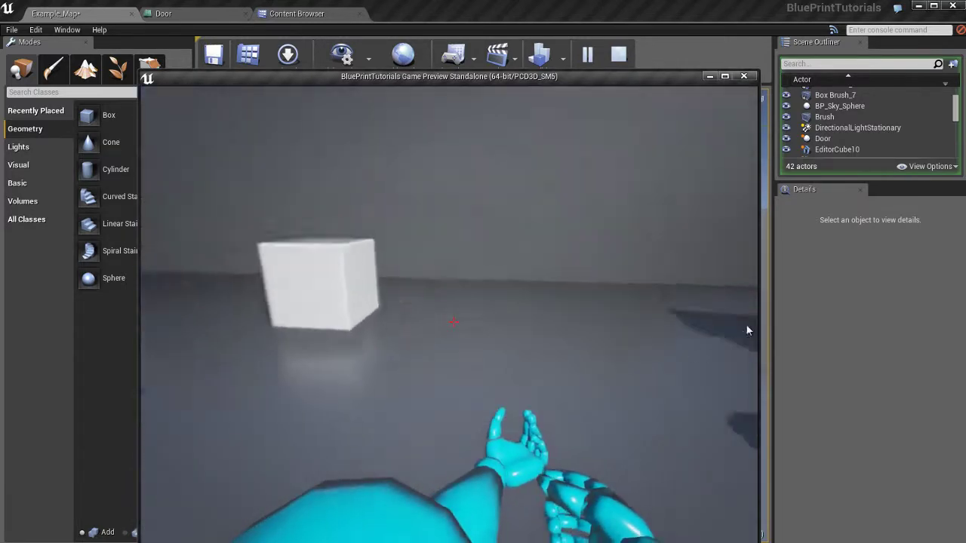
{"action": "key", "text": "w"}
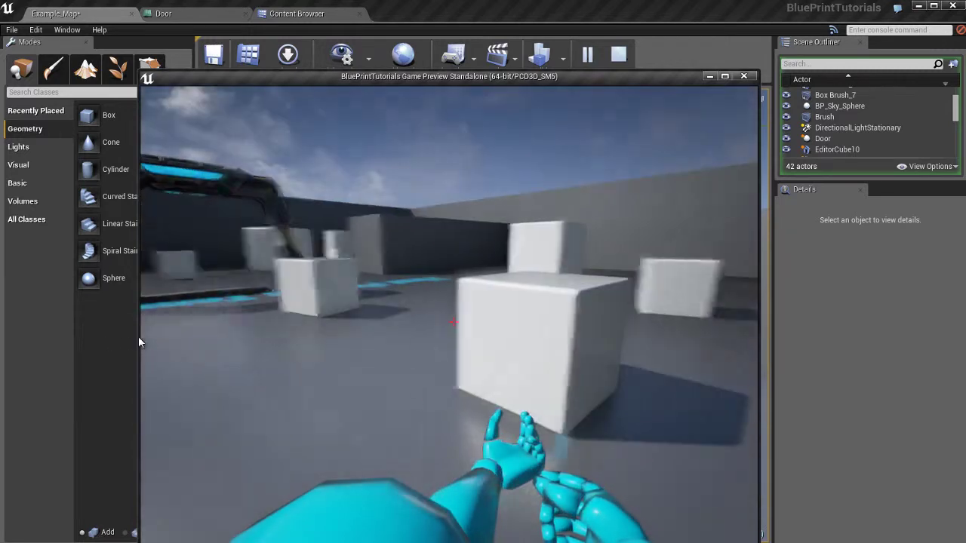
Step: Approach the door from its far side, walk around to the front to test its trigger again, and end the preview
{"action": "key", "text": "w"}
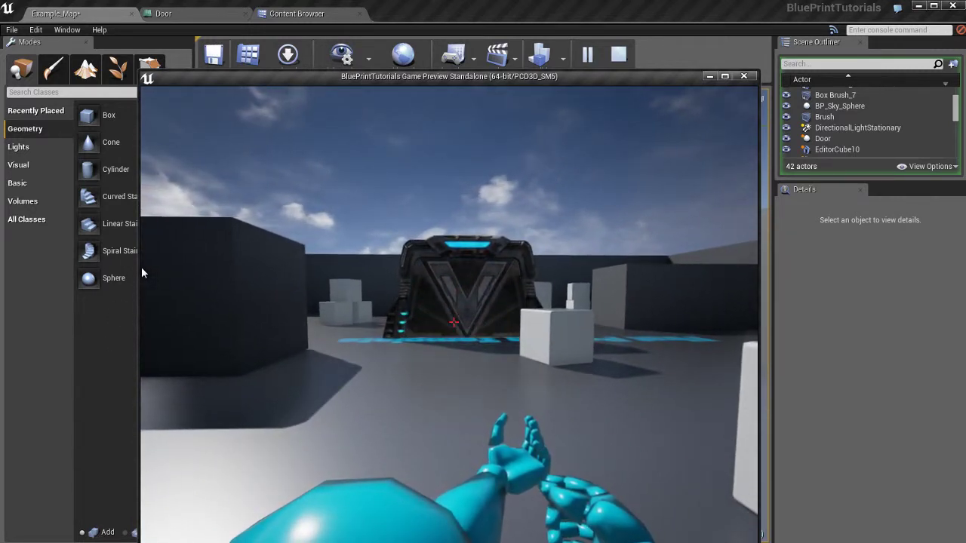
{"action": "key", "text": "w"}
{"action": "key", "text": "w"}
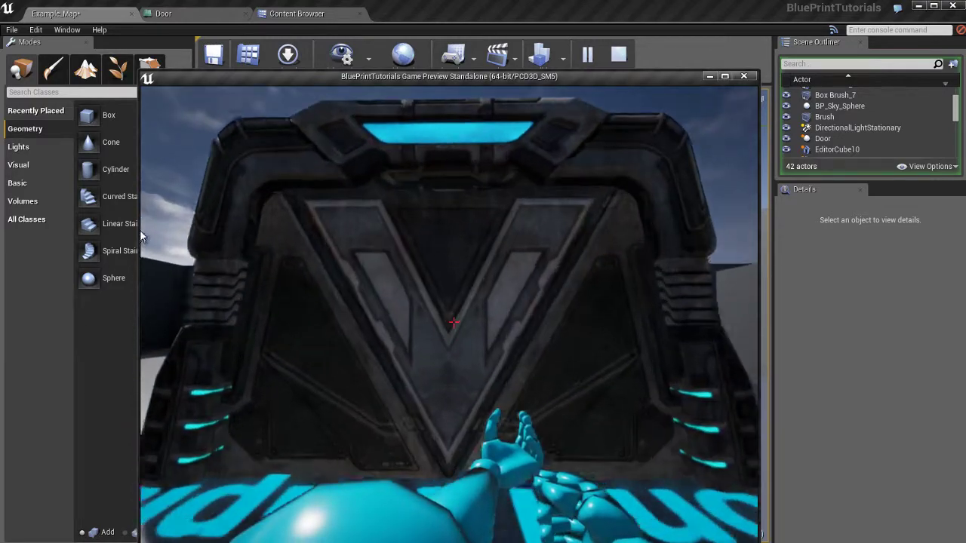
{"action": "key", "text": "a"}
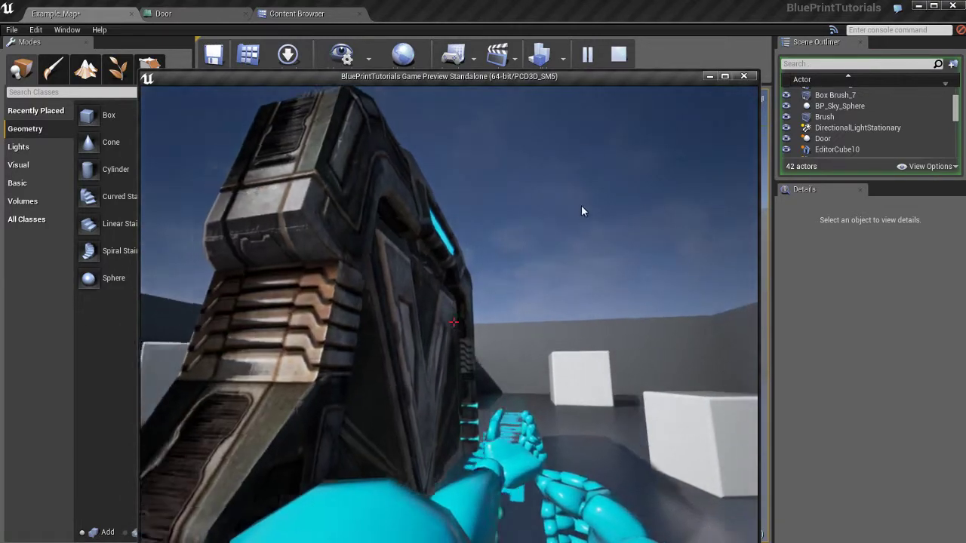
{"action": "key", "text": "a"}
{"action": "key", "text": "w"}
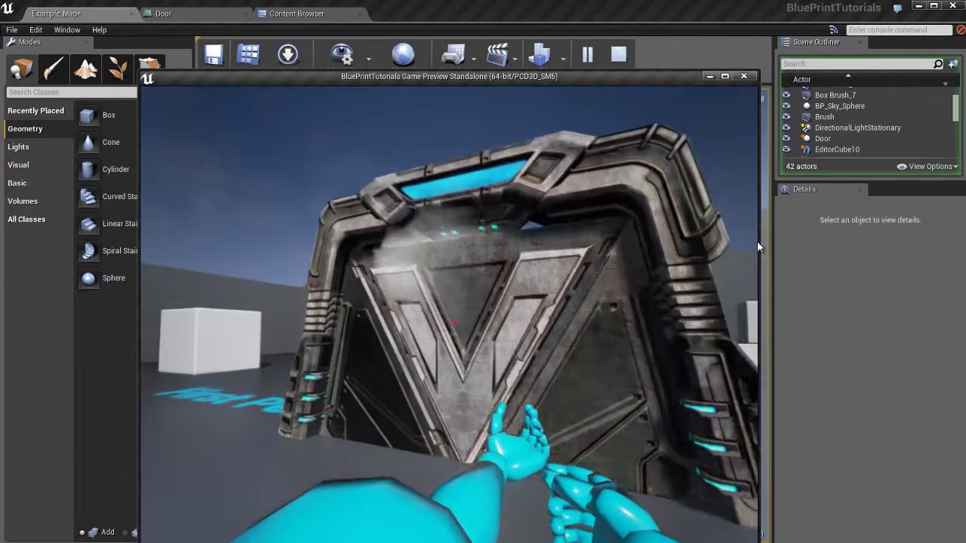
{"action": "key", "text": "s"}
{"action": "key", "text": "Escape"}
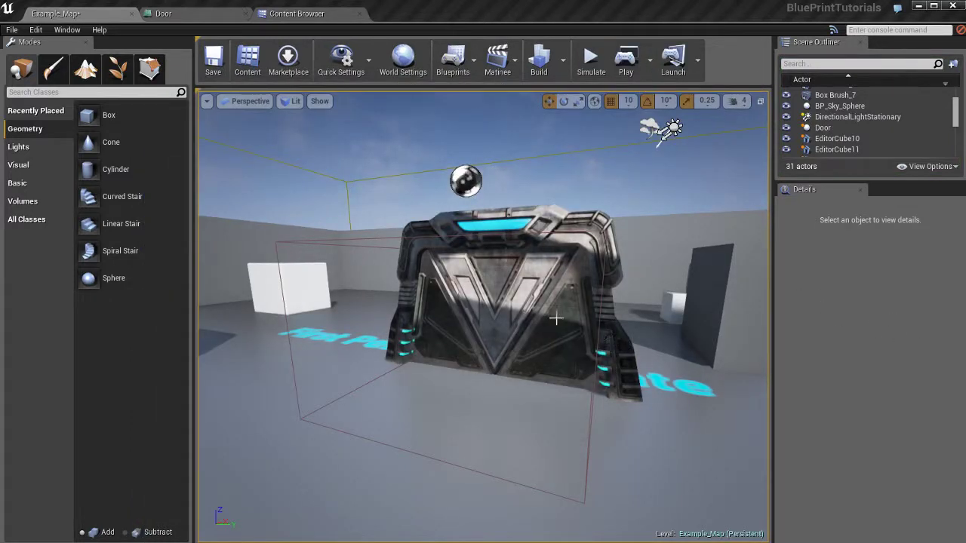
Step: Open the Door Blueprint from the MyBlueprints folder and examine its Event Graph from the overlap events to the Set Relative Location node
{"action": "left_click", "coordinate": [295, 14]}
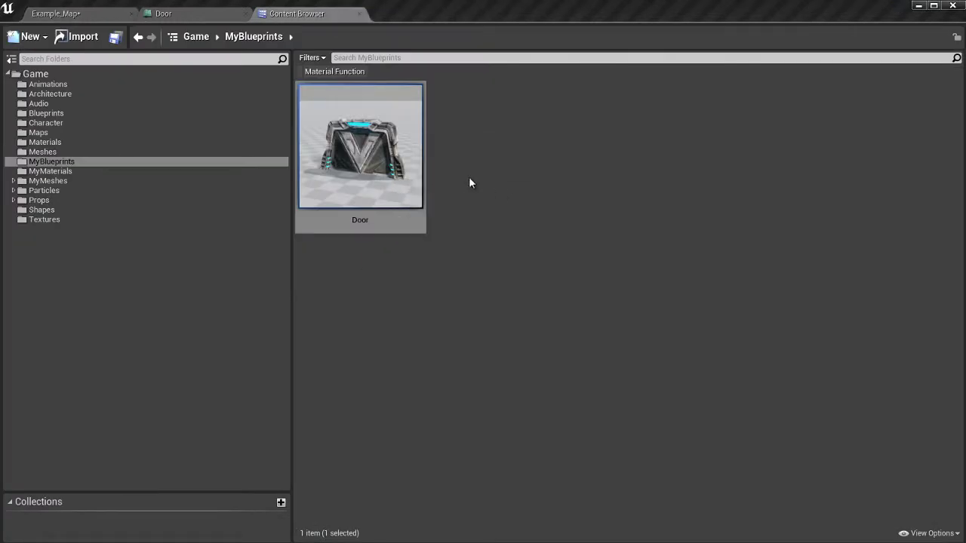
{"action": "double_click", "coordinate": [374, 167]}
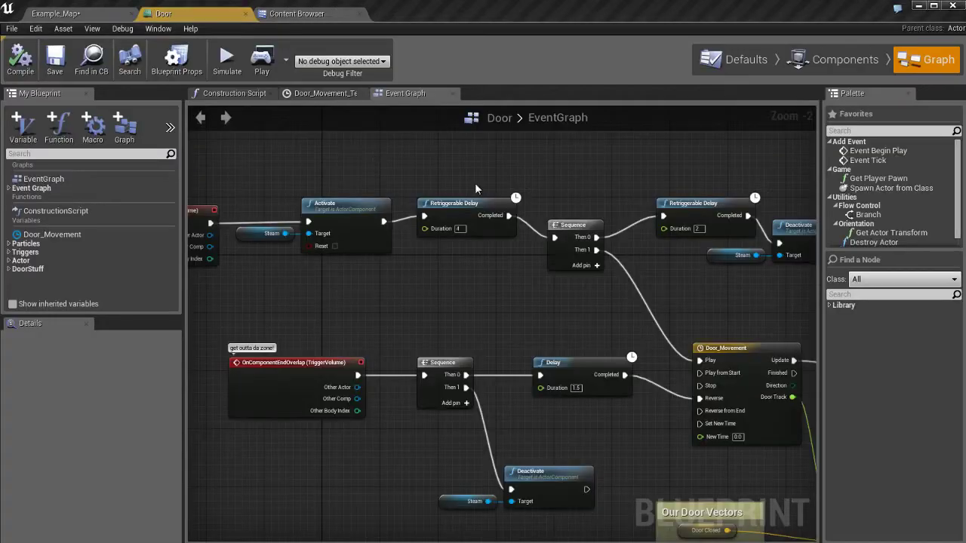
{"action": "mouse_move", "coordinate": [527, 344]}
{"action": "right_mouse_down"}
{"action": "mouse_move", "coordinate": [785, 371]}
{"action": "mouse_move", "coordinate": [583, 374]}
{"action": "mouse_move", "coordinate": [726, 381]}
{"action": "mouse_move", "coordinate": [520, 328]}
{"action": "right_mouse_up"}
{"action": "right_click_drag", "start_coordinate": [389, 297], "coordinate": [457, 343]}
{"action": "right_click_drag", "start_coordinate": [523, 335], "coordinate": [396, 329]}
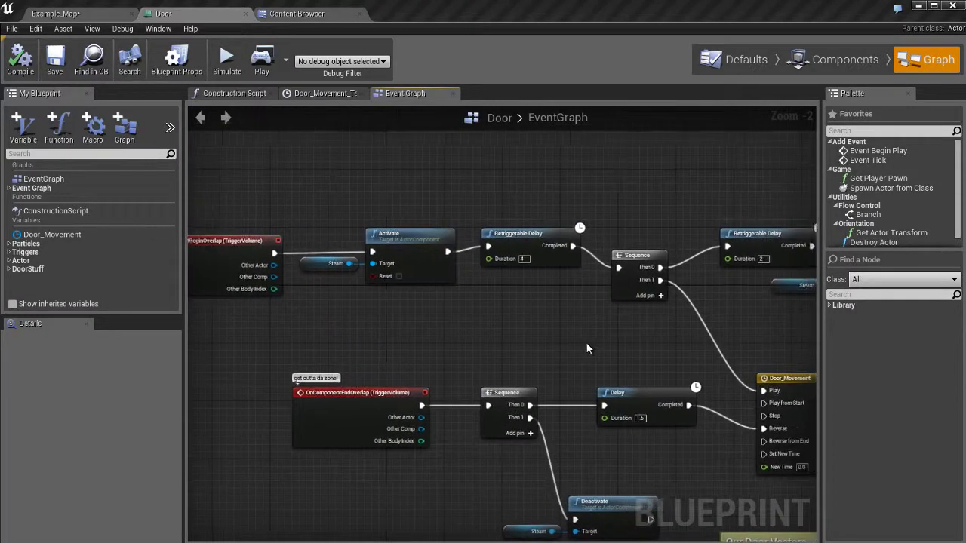
{"action": "right_click_drag", "start_coordinate": [586, 341], "coordinate": [264, 232]}
{"action": "right_click_drag", "start_coordinate": [719, 269], "coordinate": [736, 283]}
{"action": "right_click_drag", "start_coordinate": [501, 243], "coordinate": [717, 313]}
{"action": "right_click_drag", "start_coordinate": [463, 323], "coordinate": [582, 272]}
{"action": "scroll", "coordinate": [583, 272], "scroll_direction": "down", "scroll_amount": 5}
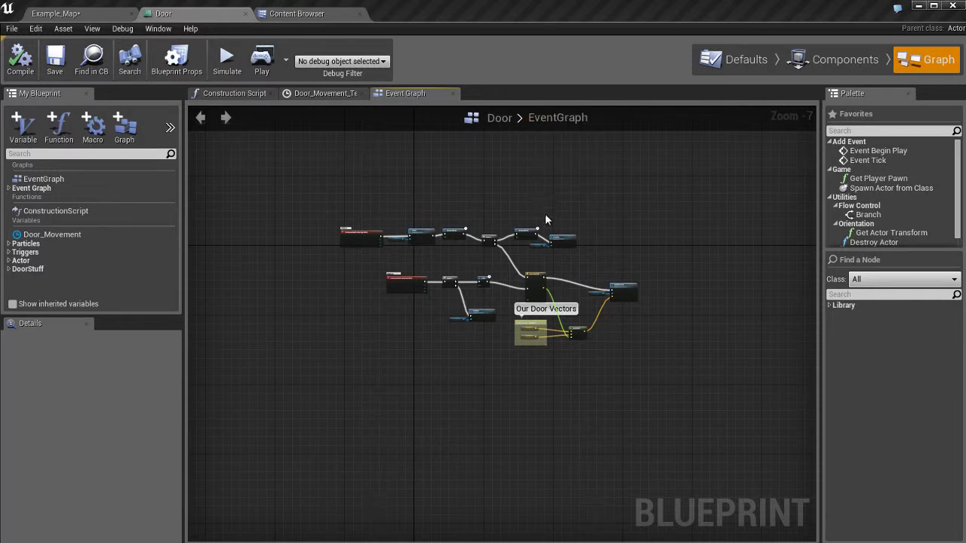
{"action": "scroll", "coordinate": [555, 239], "scroll_direction": "up", "scroll_amount": 5}
{"action": "right_click_drag", "start_coordinate": [664, 438], "coordinate": [585, 264]}
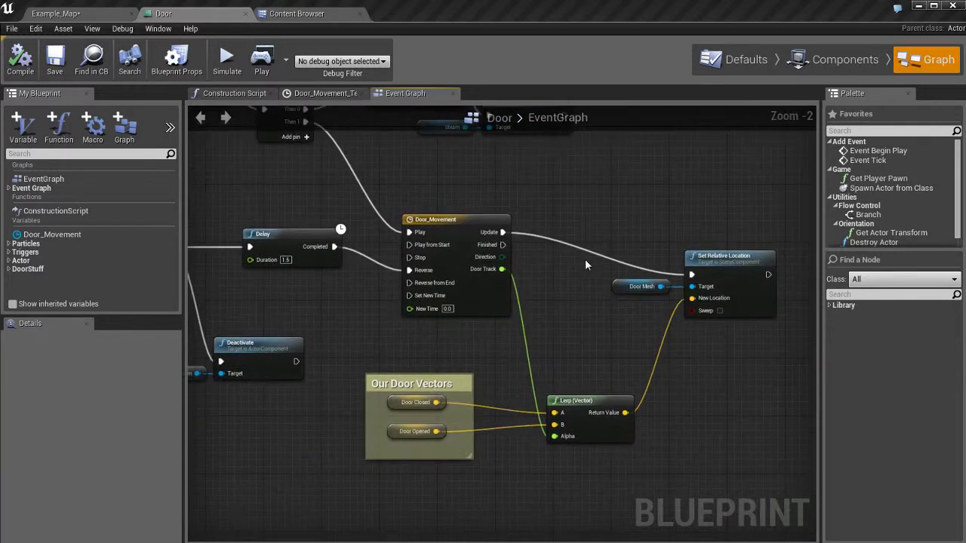
Step: Review how the begin and end overlap chains run through the Sequence and delay nodes into the Door_Movement timeline
{"action": "right_click_drag", "start_coordinate": [503, 187], "coordinate": [670, 314]}
{"action": "right_click_drag", "start_coordinate": [397, 313], "coordinate": [553, 246]}
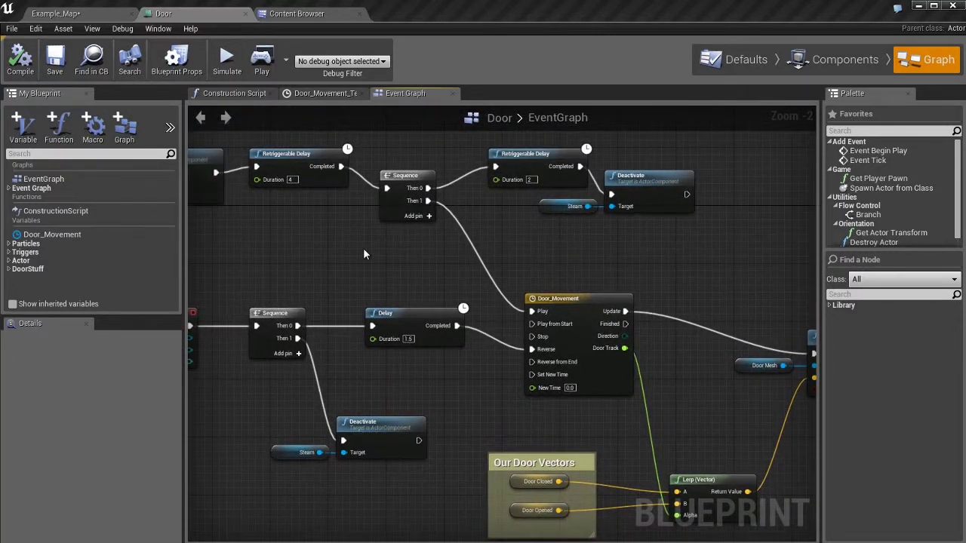
{"action": "right_click_drag", "start_coordinate": [363, 255], "coordinate": [572, 321]}
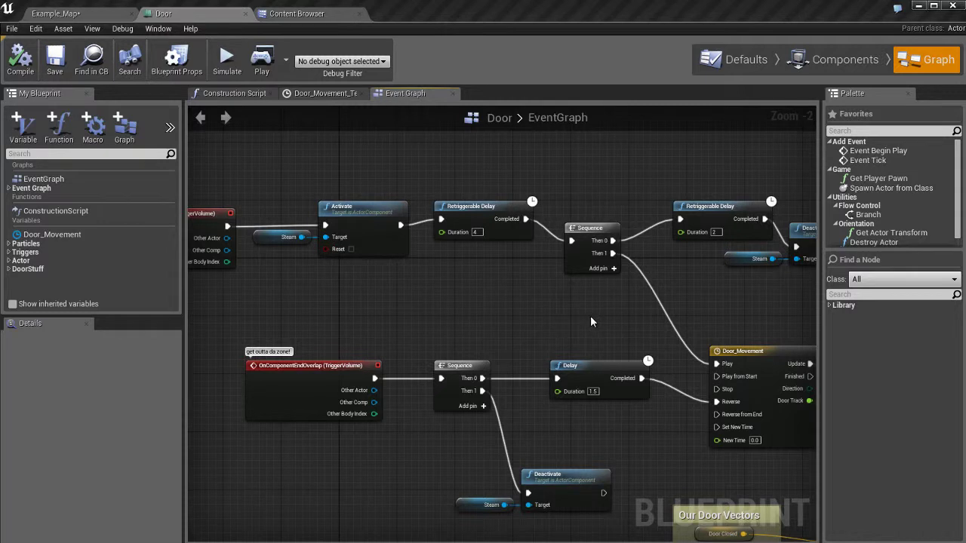
{"action": "right_click_drag", "start_coordinate": [732, 306], "coordinate": [468, 227]}
{"action": "right_click_drag", "start_coordinate": [713, 257], "coordinate": [661, 249]}
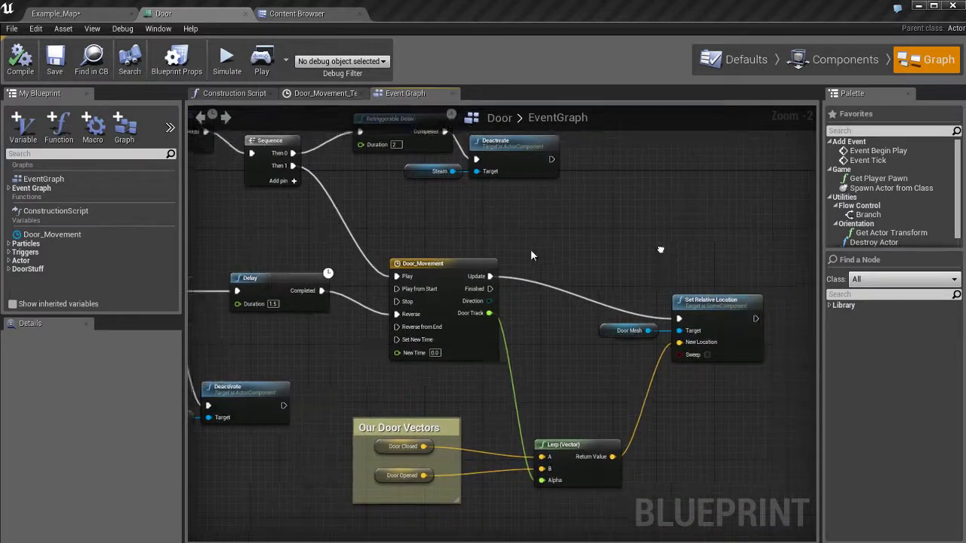
{"action": "right_click_drag", "start_coordinate": [532, 255], "coordinate": [665, 244]}
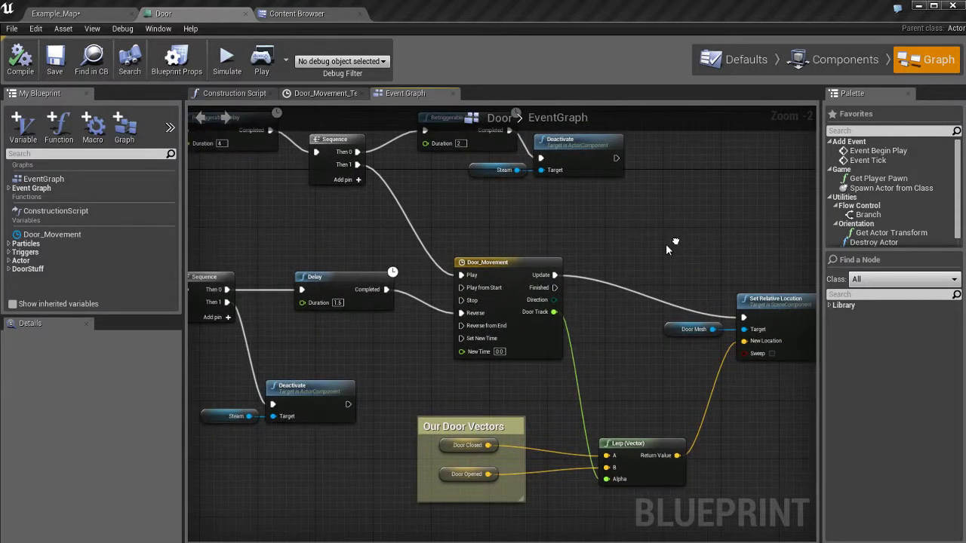
{"action": "right_click_drag", "start_coordinate": [513, 222], "coordinate": [702, 315]}
{"action": "right_click_drag", "start_coordinate": [481, 310], "coordinate": [698, 331]}
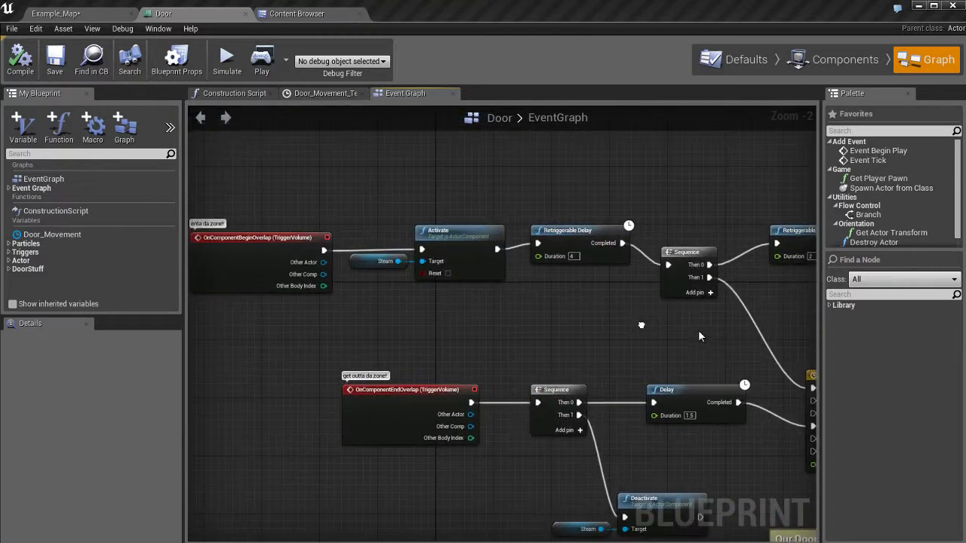
{"action": "right_click_drag", "start_coordinate": [566, 333], "coordinate": [536, 309]}
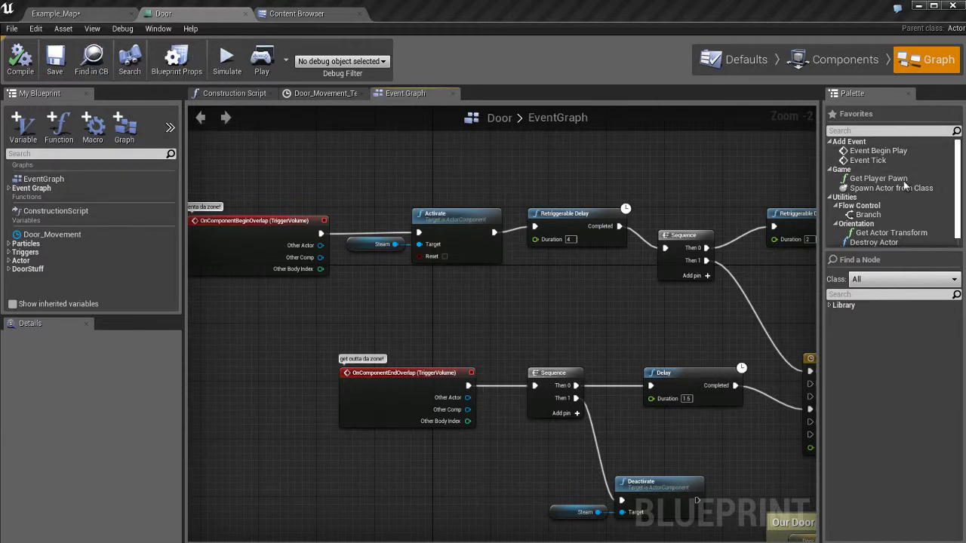
Step: Look at the Door Blueprint's Construction Script and Door_Movement timeline, and return to the Event Graph
{"action": "left_click", "coordinate": [229, 94]}
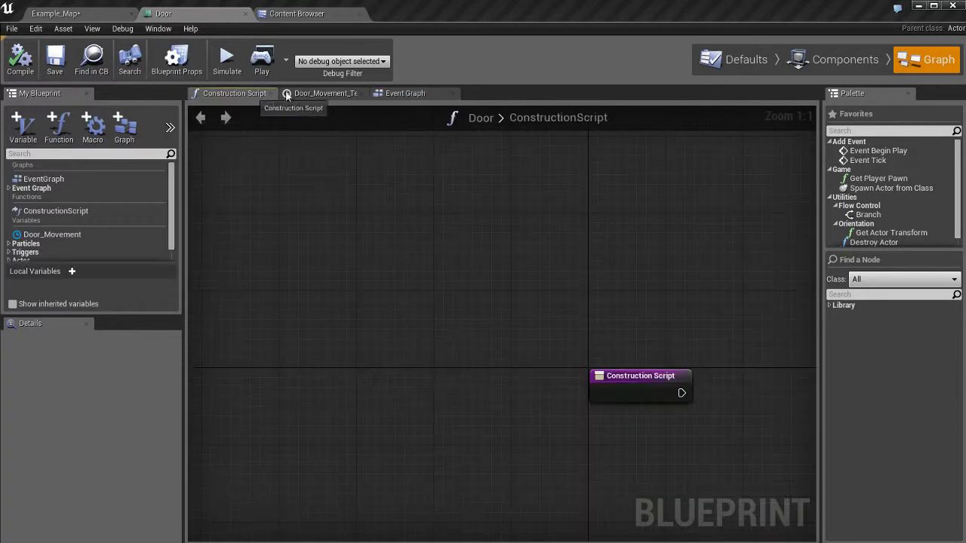
{"action": "left_click", "coordinate": [326, 94]}
{"action": "left_click", "coordinate": [406, 94]}
{"action": "mouse_move", "coordinate": [534, 274]}
{"action": "right_mouse_down"}
{"action": "mouse_move", "coordinate": [535, 292]}
{"action": "mouse_move", "coordinate": [526, 281]}
{"action": "right_mouse_up"}
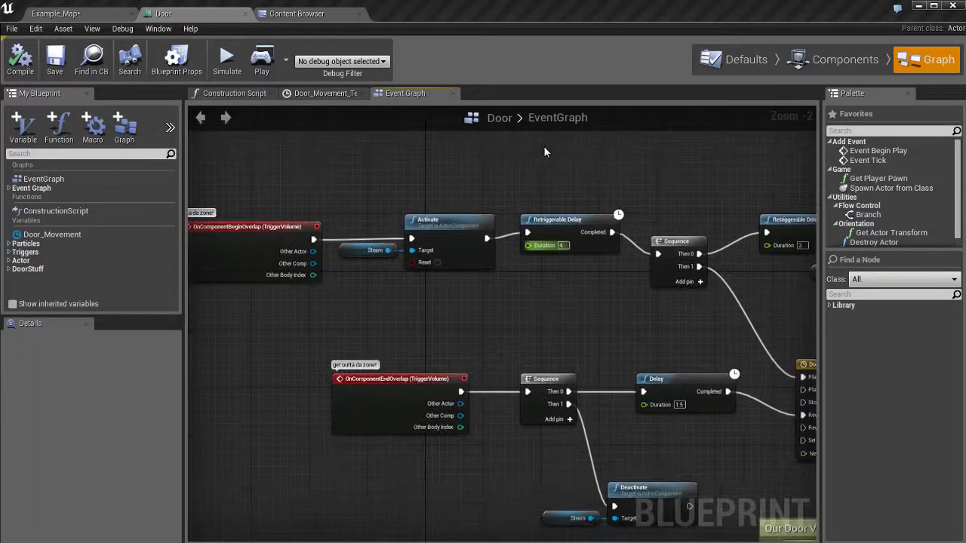
{"action": "right_click_drag", "start_coordinate": [606, 327], "coordinate": [539, 316]}
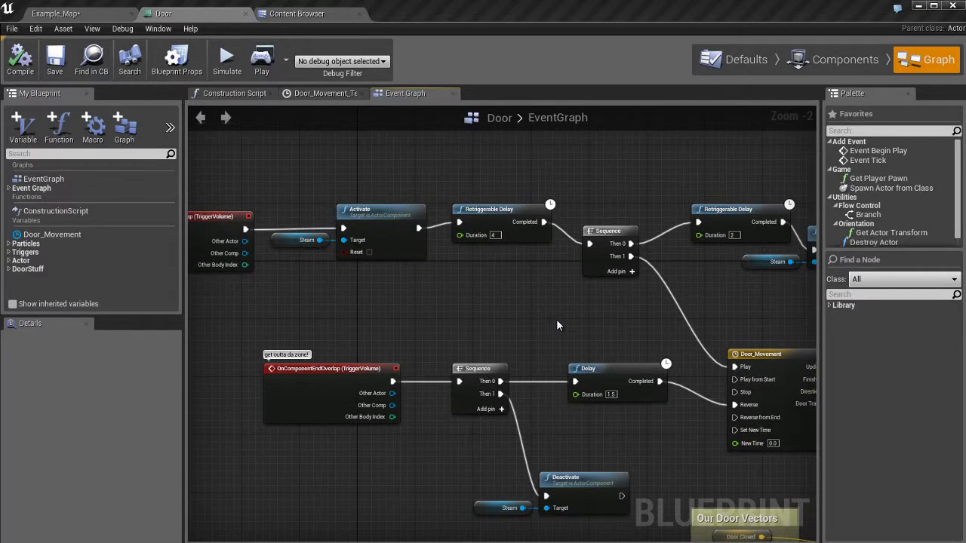
Step: Return to the Example_Map level and save it
{"action": "left_click", "coordinate": [79, 13]}
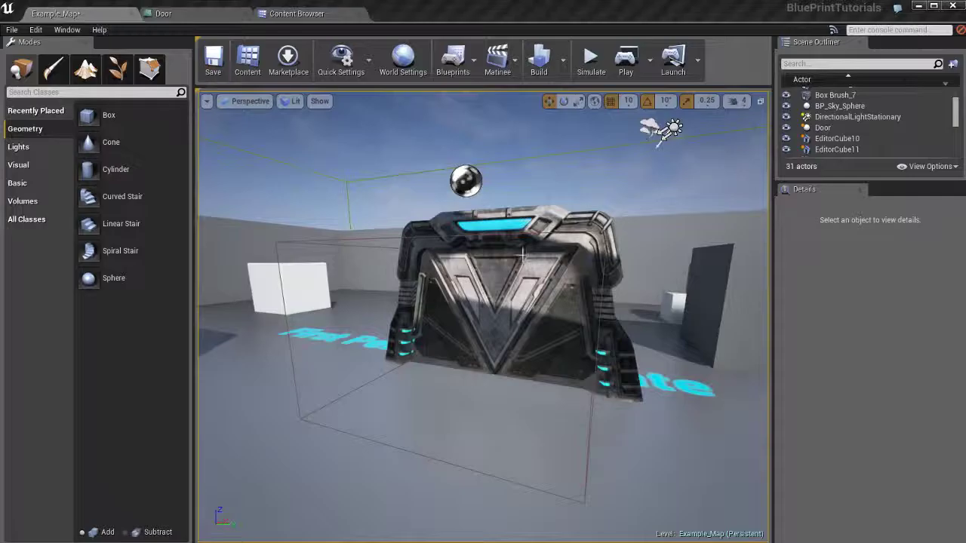
{"action": "right_click_drag", "start_coordinate": [493, 270], "coordinate": [500, 258]}
{"action": "key", "text": "ctrl+s"}
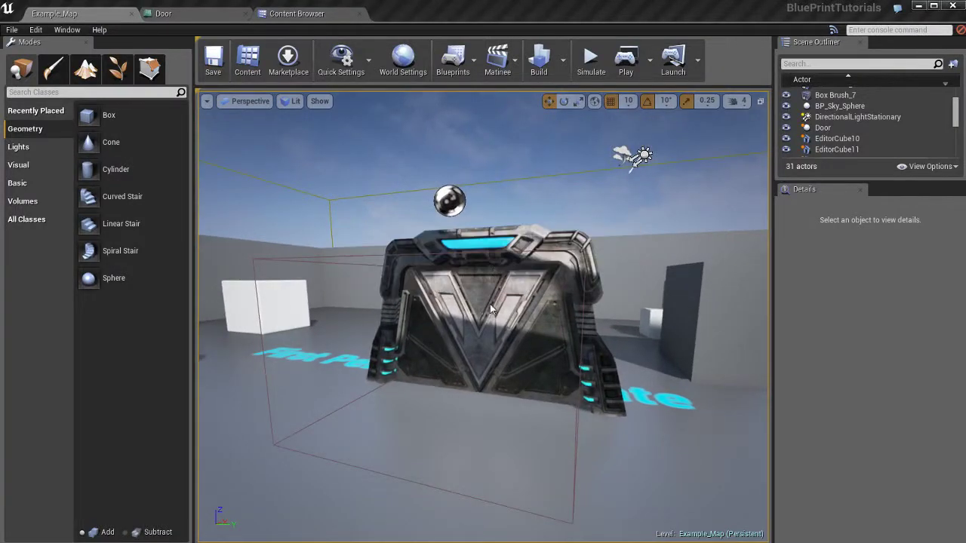